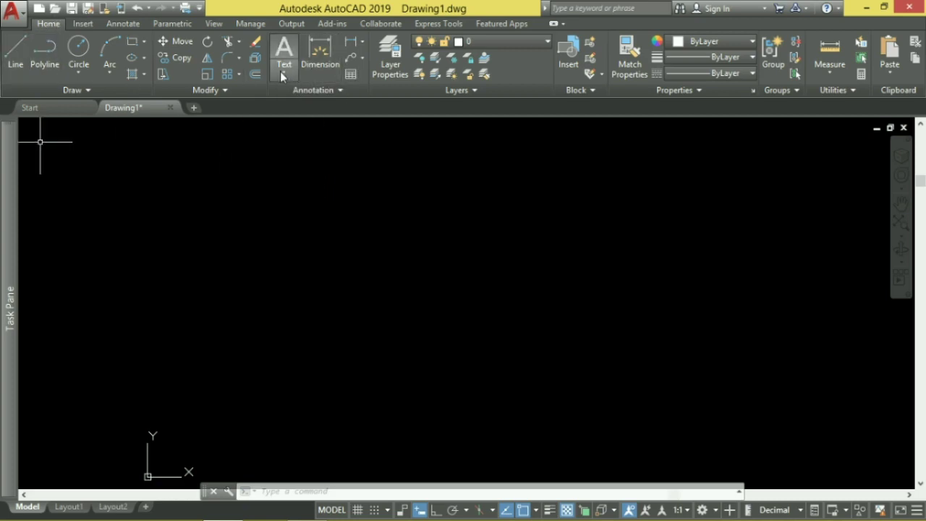
Open the Dimension Style Manager to manage the drawing's dimension styles
{"action": "left_click", "coordinate": [339, 91]}
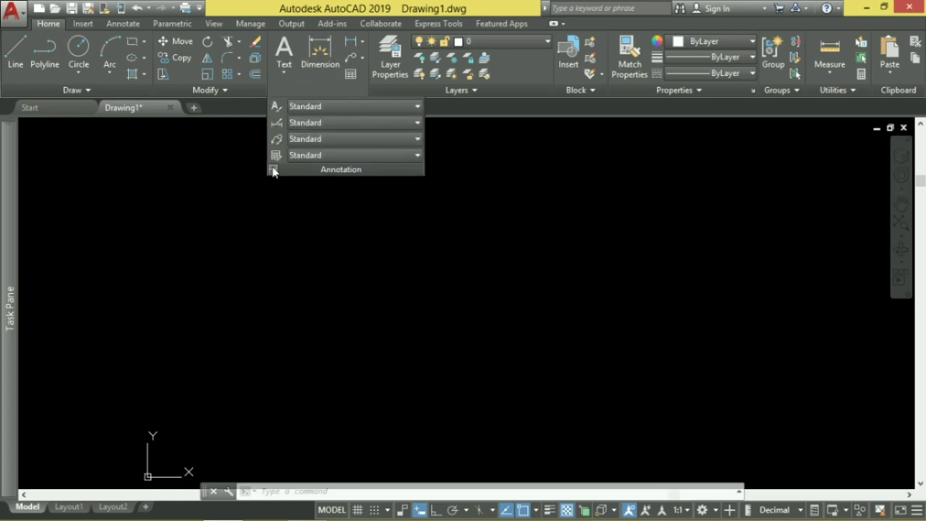
{"action": "left_click", "coordinate": [303, 123]}
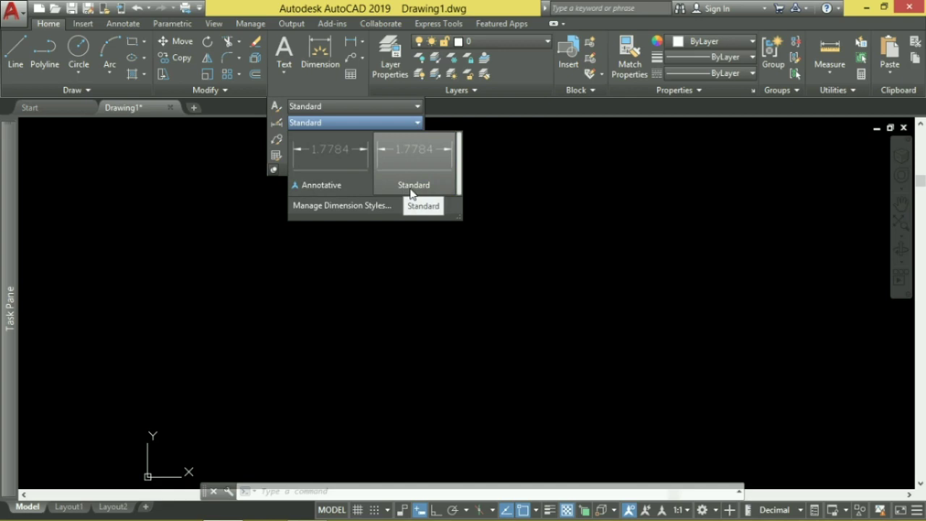
{"action": "left_click", "coordinate": [337, 206]}
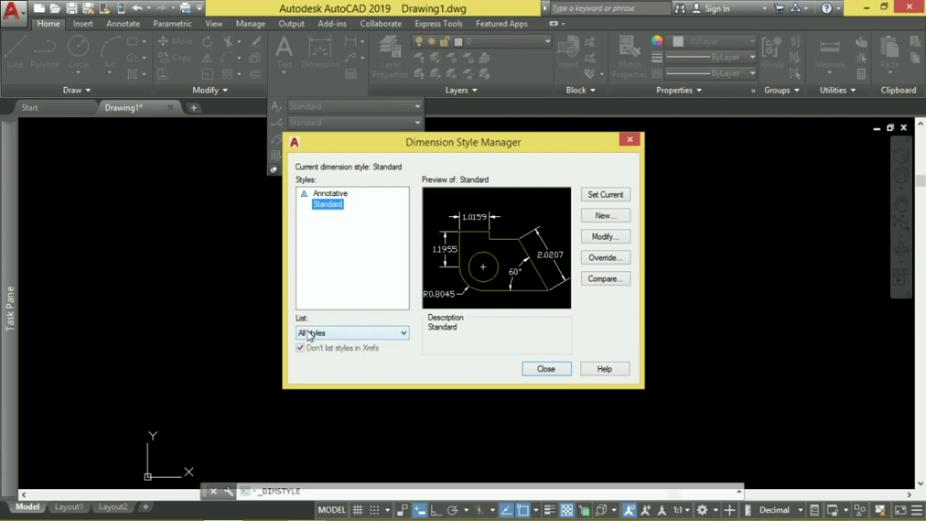
{"action": "left_click", "coordinate": [308, 333]}
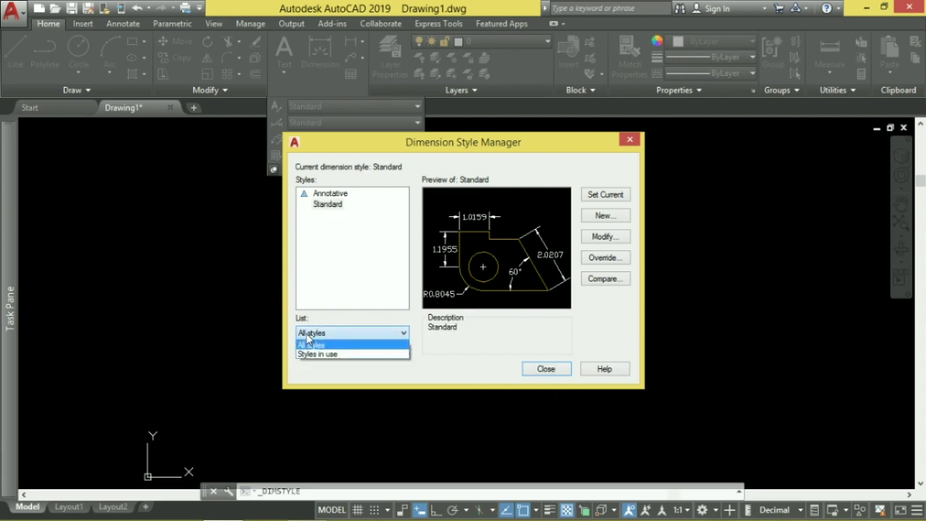
{"action": "left_click", "coordinate": [309, 343]}
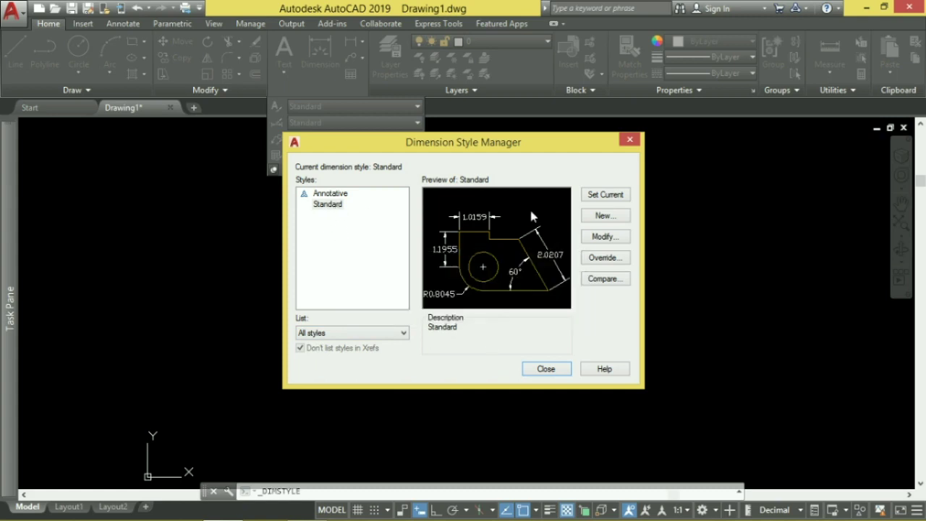
{"action": "right_click", "coordinate": [329, 205]}
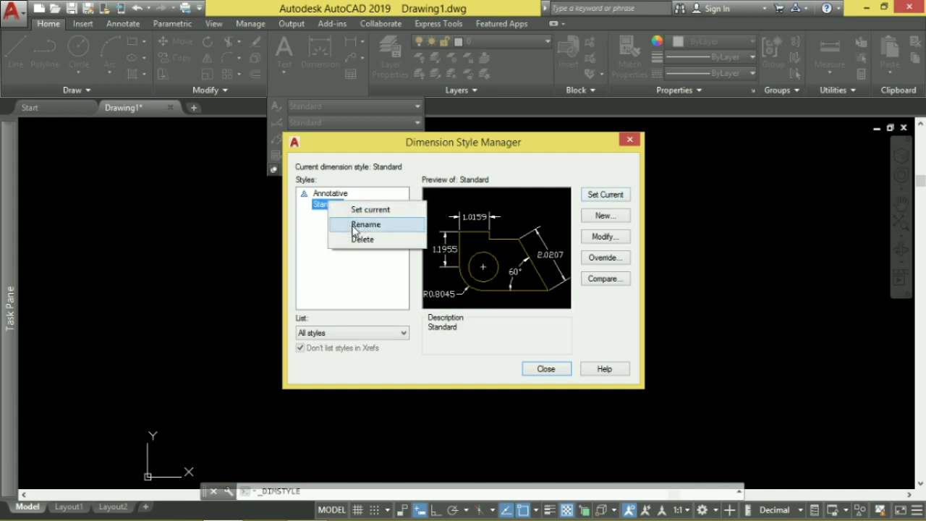
{"action": "left_click", "coordinate": [360, 270]}
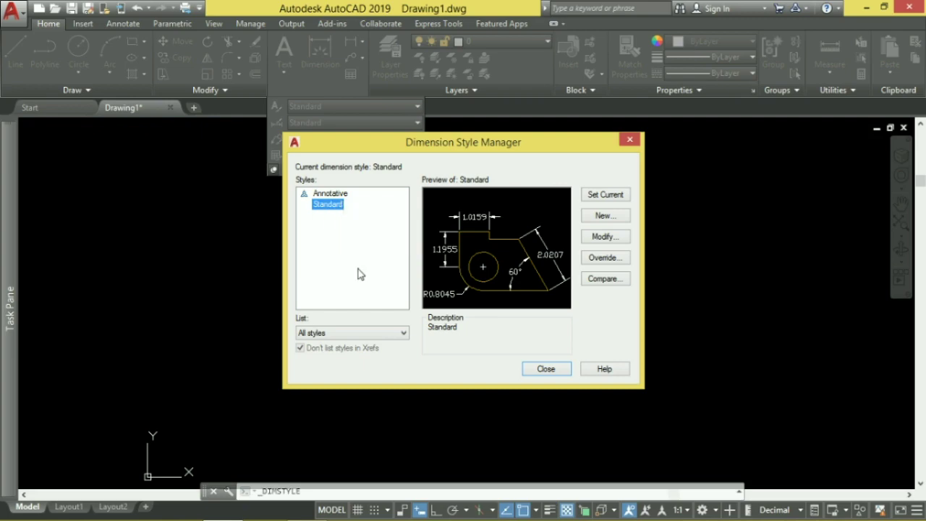
Create a new dimension style named CEA_100, starting with Standard and used for all dimensions, and continue to its settings
{"action": "left_click", "coordinate": [598, 217]}
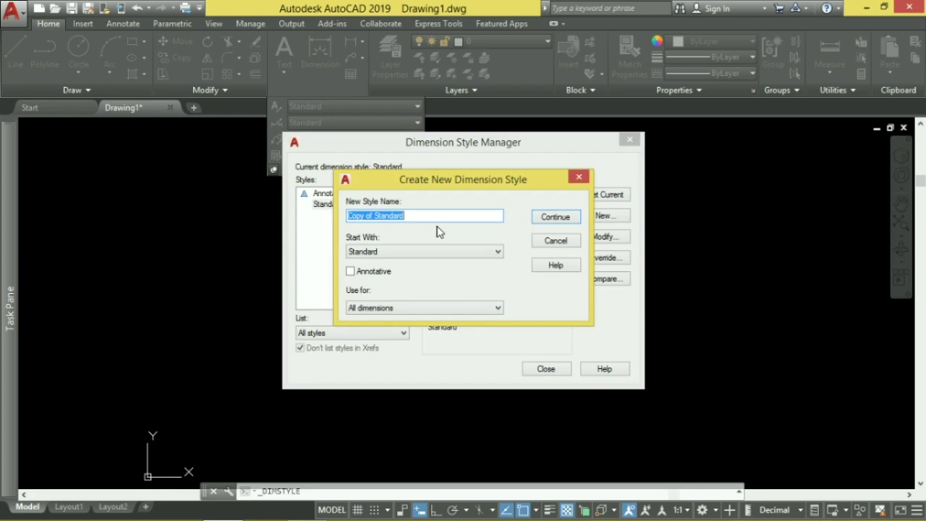
{"action": "type", "text": "CE"}
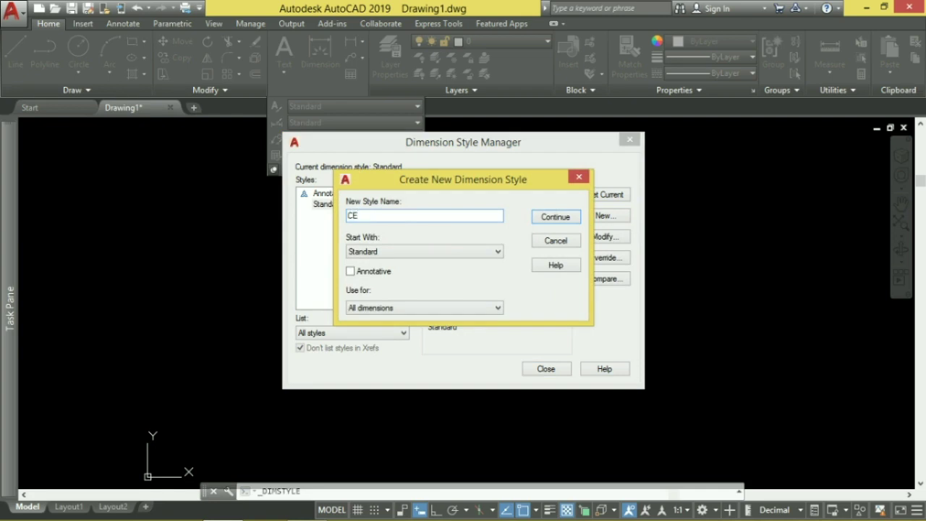
{"action": "type", "text": "A"}
{"action": "type", "text": "_100"}
{"action": "left_click", "coordinate": [370, 309]}
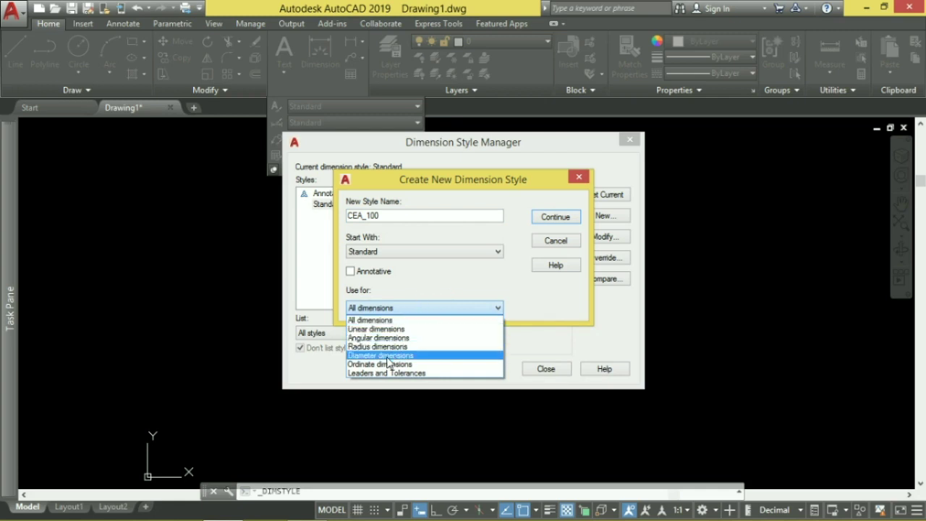
{"action": "left_click", "coordinate": [390, 311]}
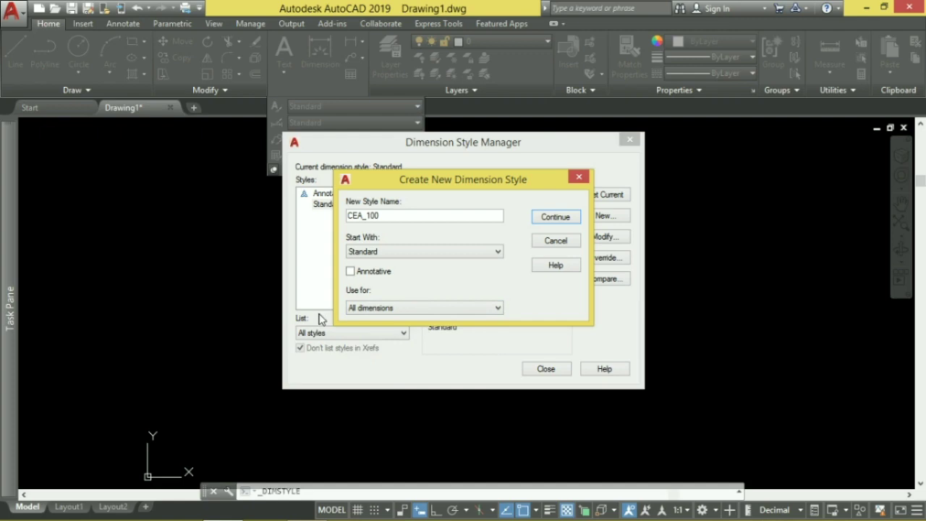
{"action": "left_click", "coordinate": [571, 219]}
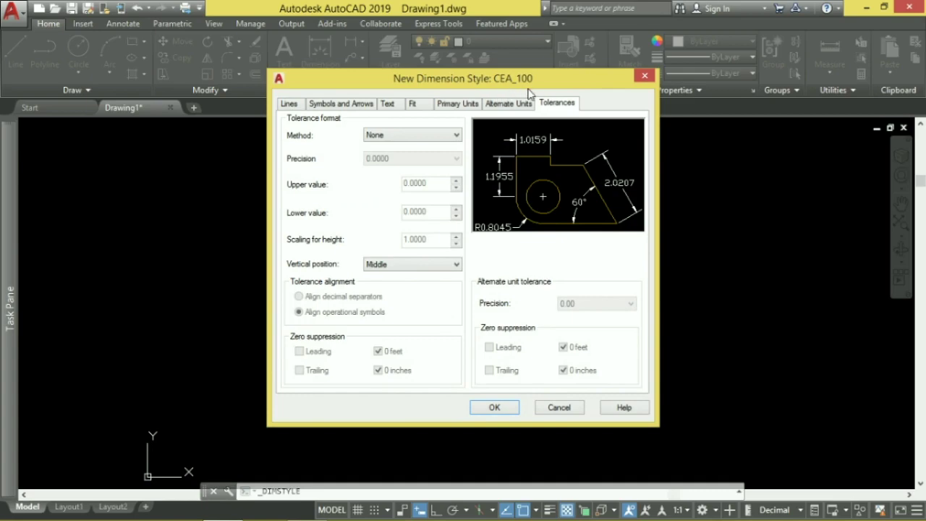
Set the color, linetype and lineweight of the style's dimension lines to ByLayer
{"action": "left_click", "coordinate": [288, 105]}
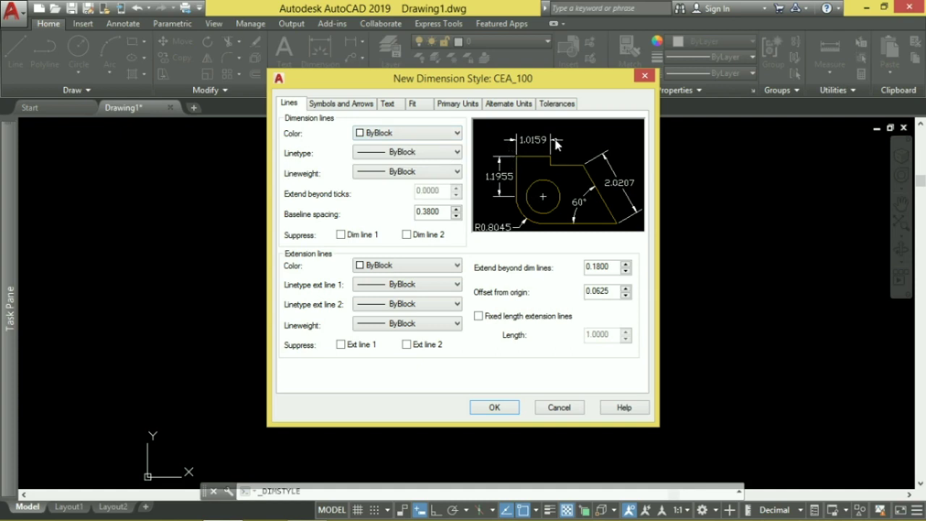
{"action": "left_click", "coordinate": [386, 136]}
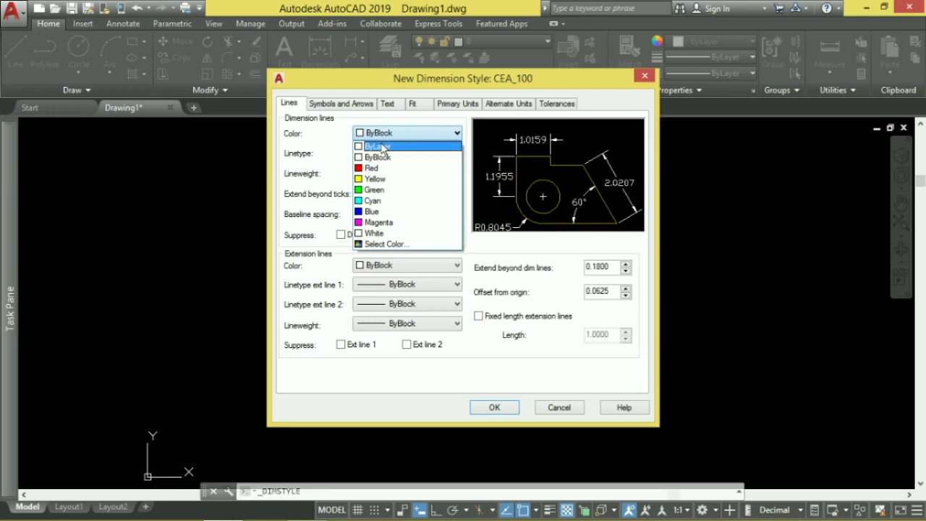
{"action": "left_click", "coordinate": [382, 147]}
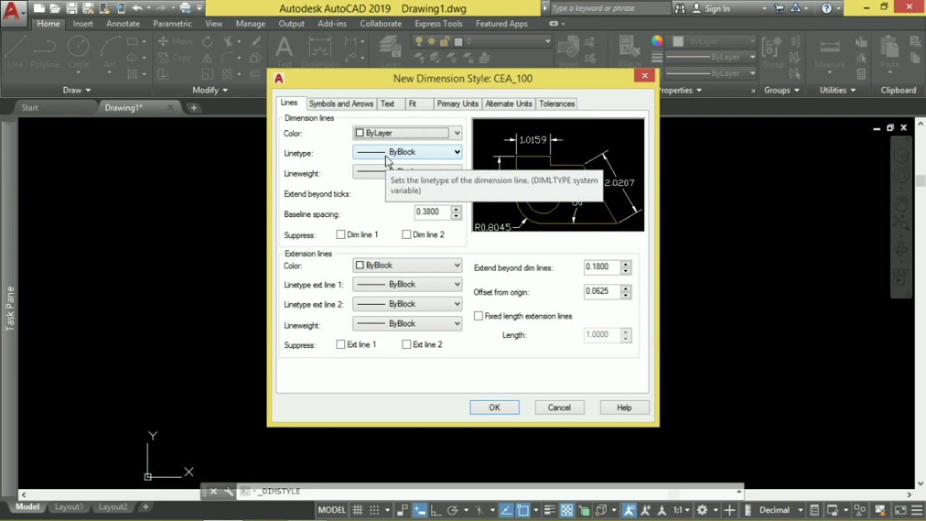
{"action": "left_click", "coordinate": [385, 153]}
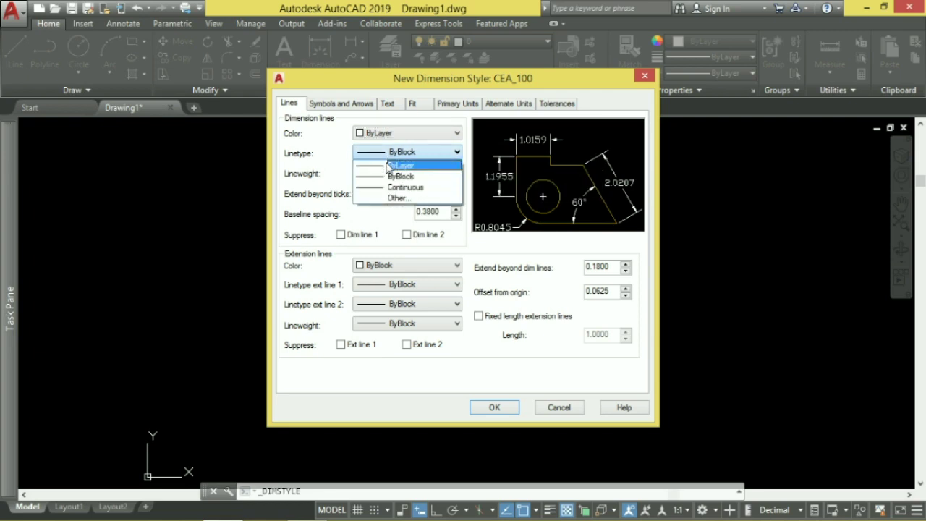
{"action": "left_click", "coordinate": [386, 165]}
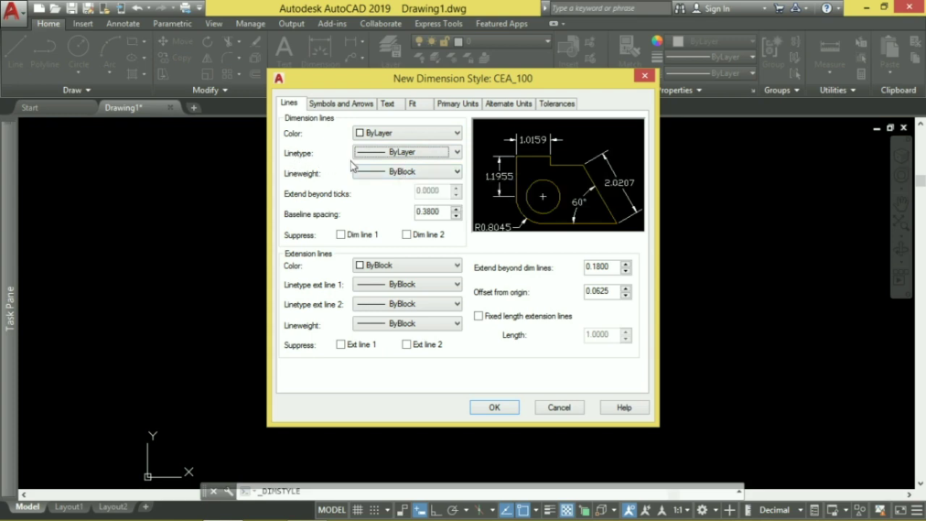
{"action": "left_click", "coordinate": [399, 176]}
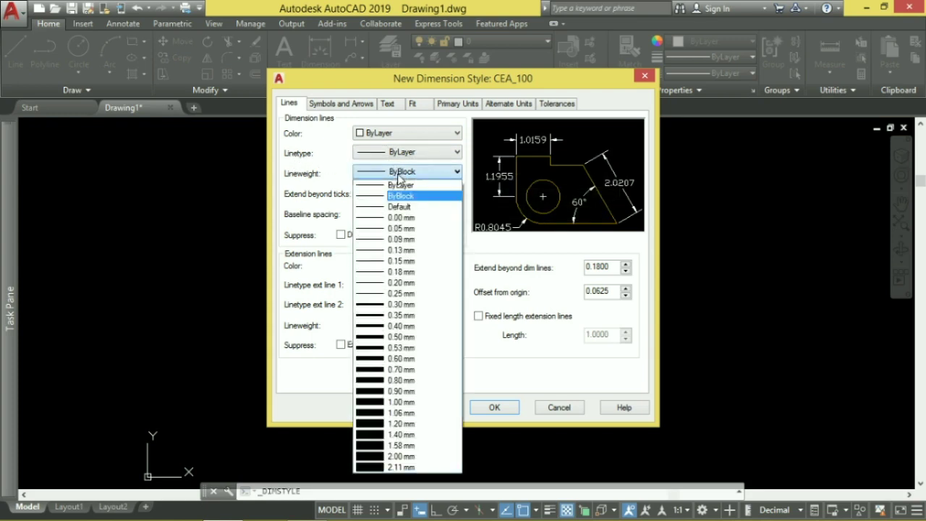
{"action": "left_click", "coordinate": [400, 182]}
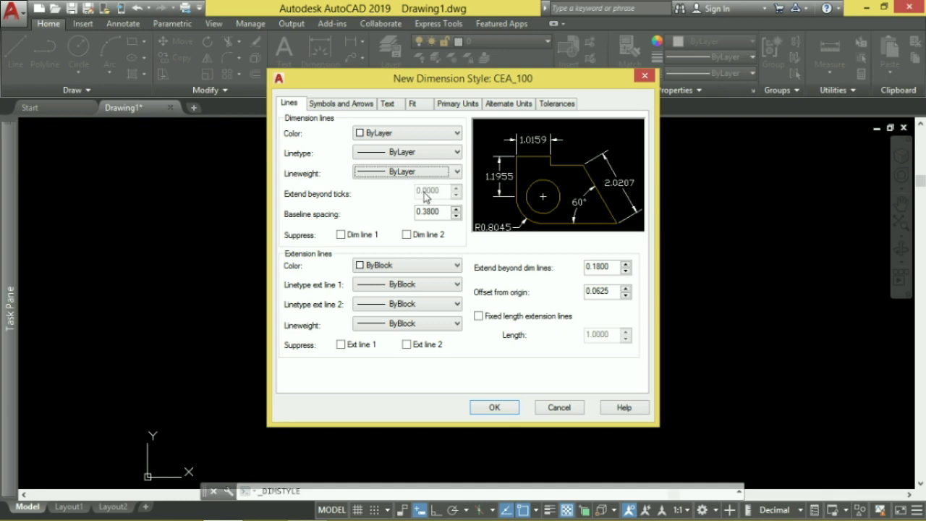
Set the first and second arrowheads of the CEA_100 style to Architectural tick
{"action": "left_click", "coordinate": [313, 107]}
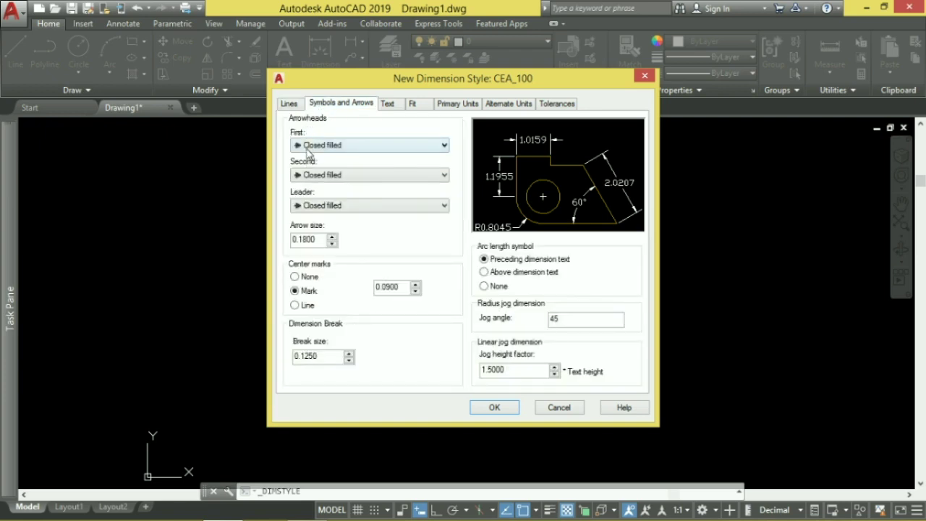
{"action": "left_click", "coordinate": [307, 147]}
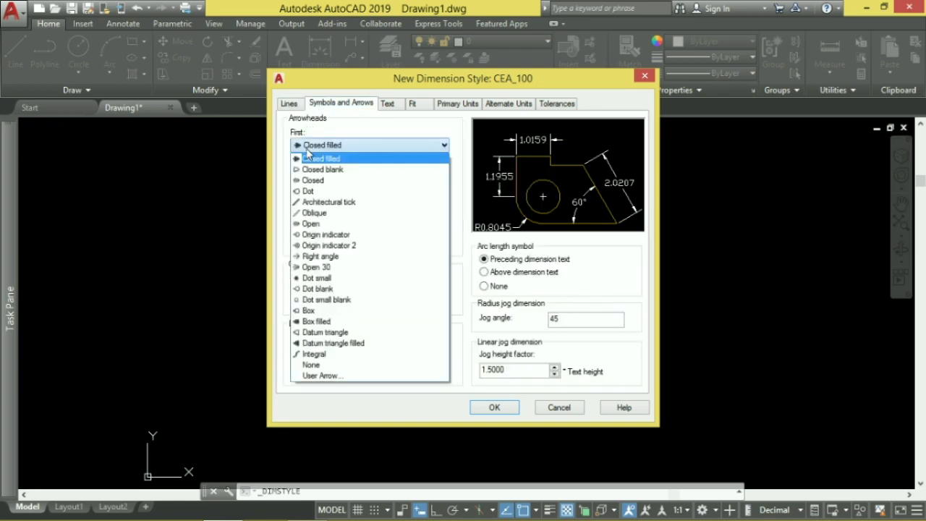
{"action": "left_click", "coordinate": [318, 204]}
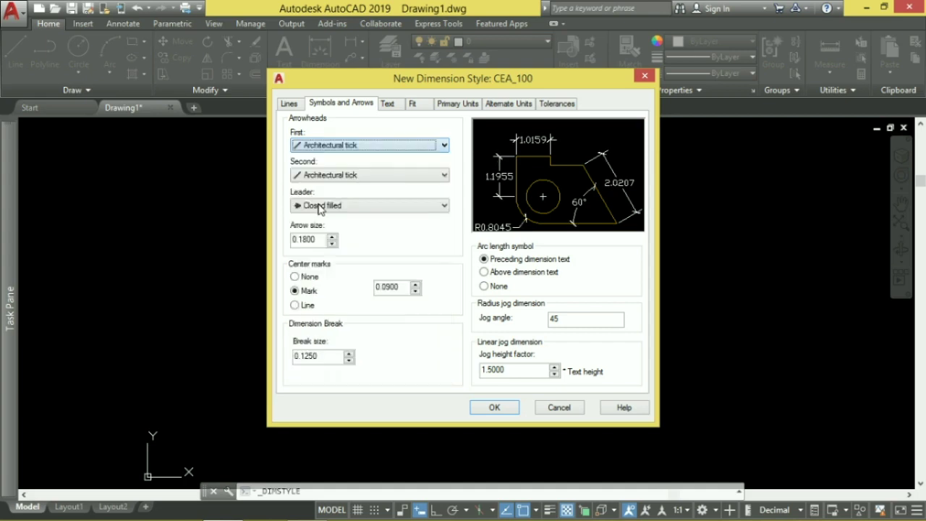
Set the dimension lines' extension beyond ticks to 0.2000
{"action": "left_click", "coordinate": [292, 104]}
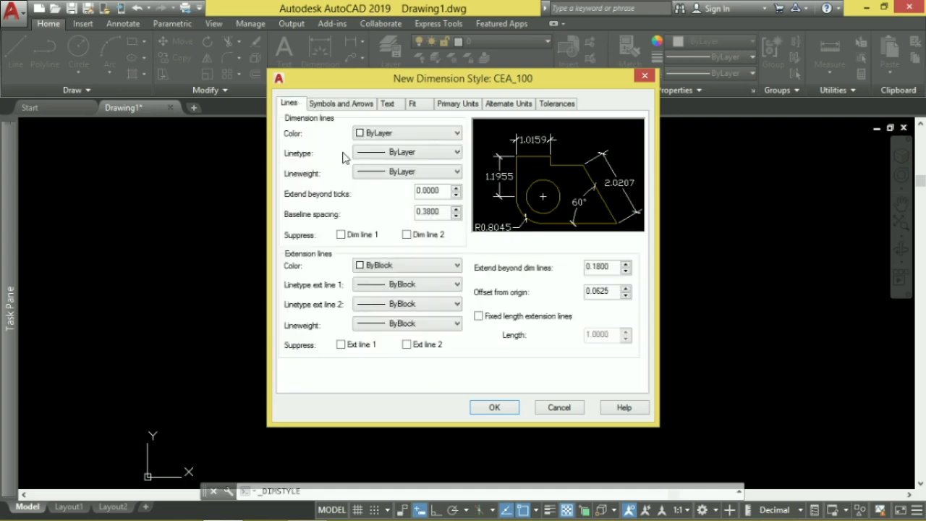
{"action": "double_click", "coordinate": [428, 191]}
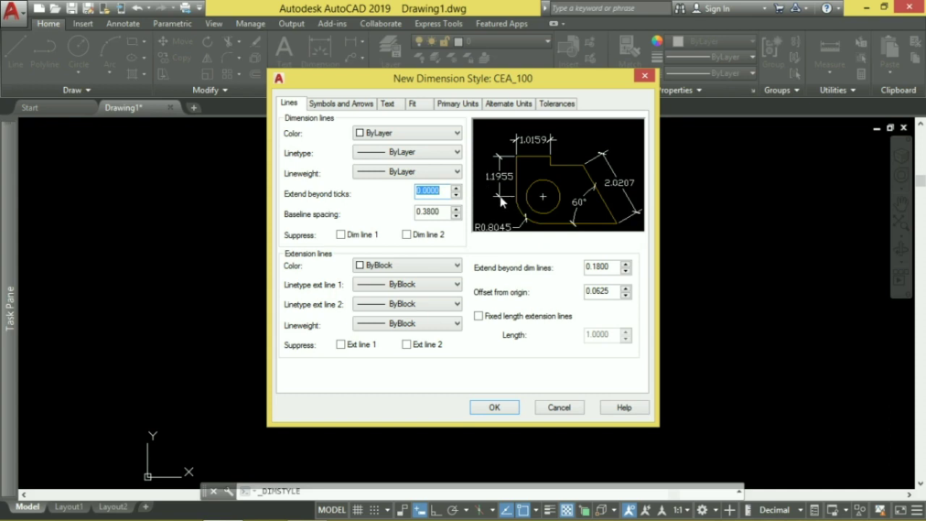
{"action": "left_click", "coordinate": [427, 189]}
{"action": "type", "text": "2"}
{"action": "left_click", "coordinate": [429, 191]}
{"action": "key", "text": "BackSpace"}
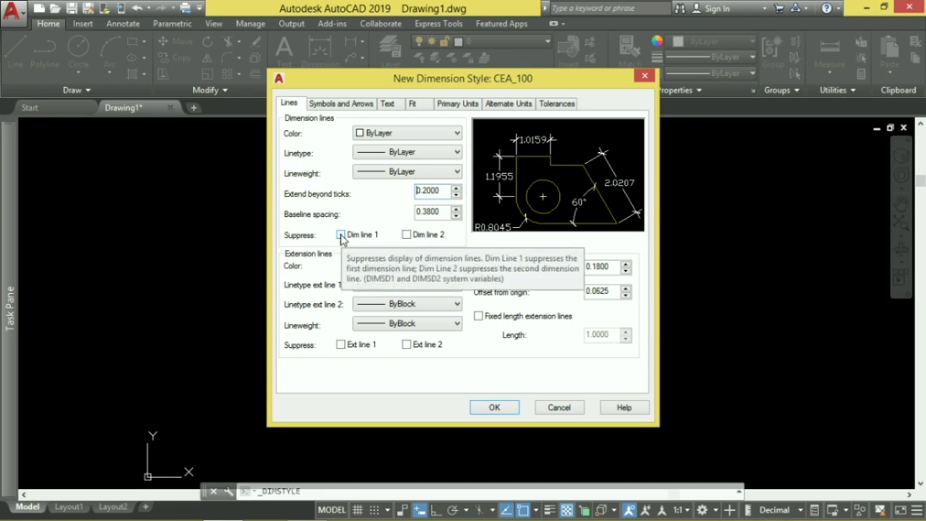
Try suppressing dimension lines 1 and 2 in the preview and restore both
{"action": "left_click", "coordinate": [406, 235]}
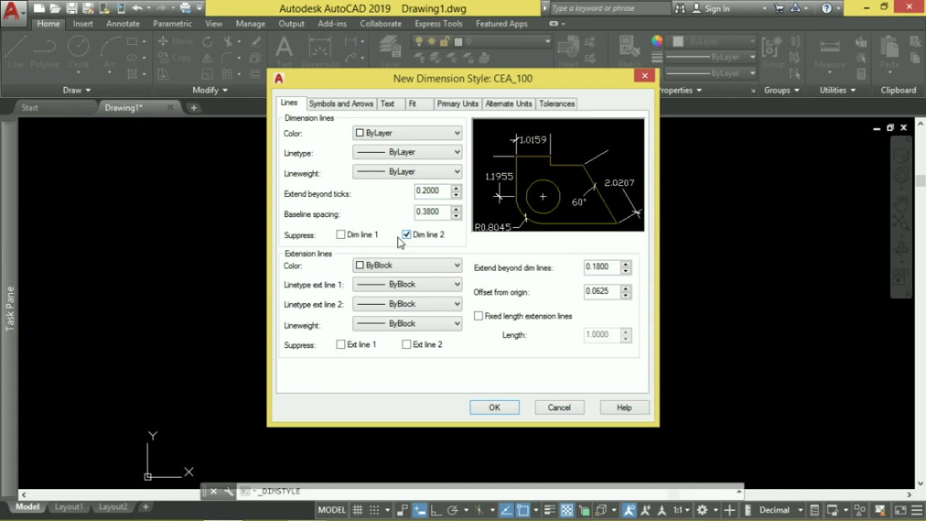
{"action": "left_click", "coordinate": [341, 235]}
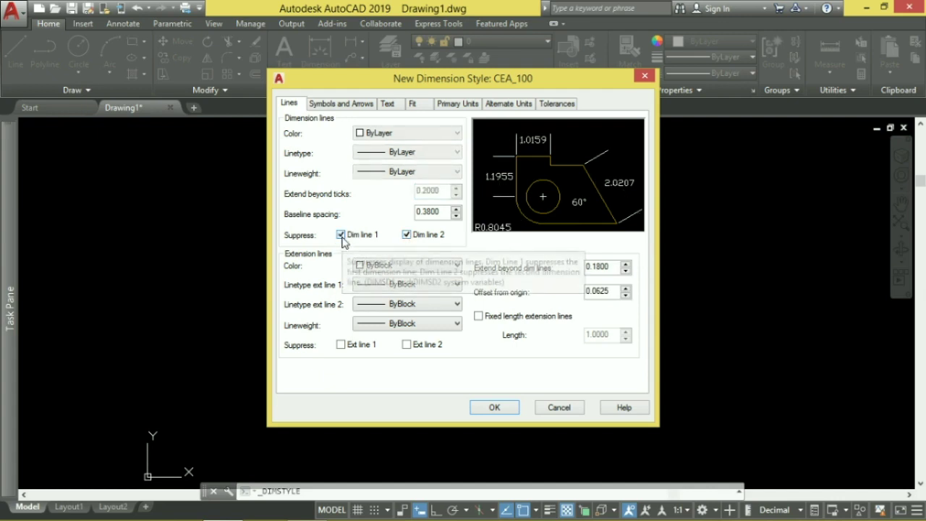
{"action": "left_click", "coordinate": [340, 235]}
{"action": "left_click", "coordinate": [418, 238]}
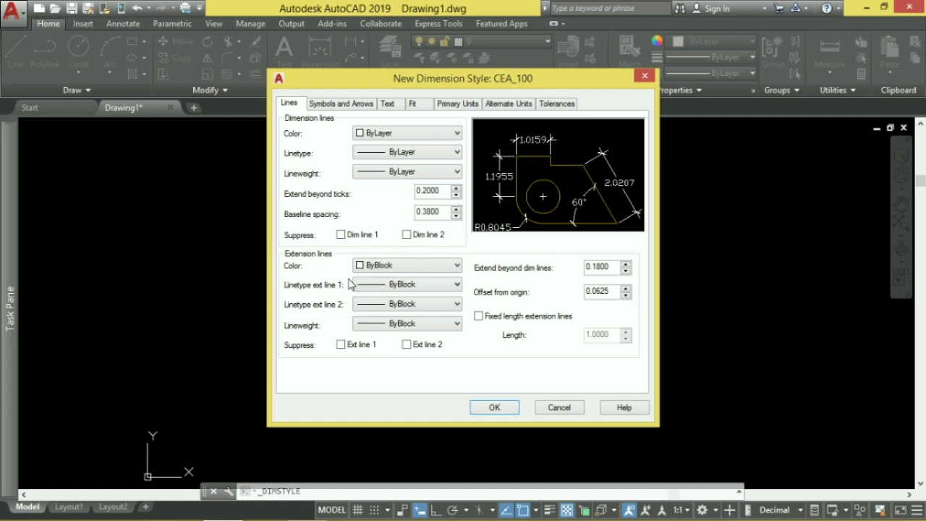
Set the extension lines' color, both extension linetypes and the lineweight to ByLayer
{"action": "left_click", "coordinate": [406, 266]}
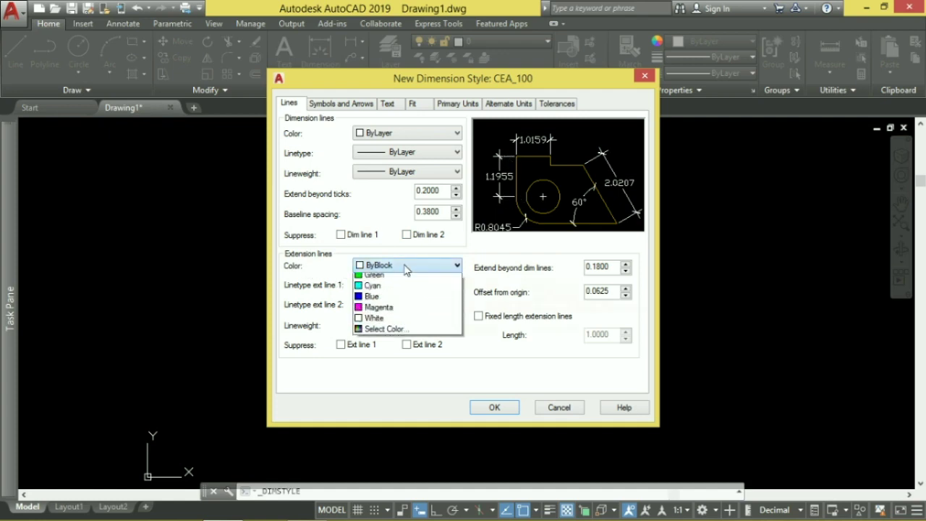
{"action": "left_click", "coordinate": [400, 279]}
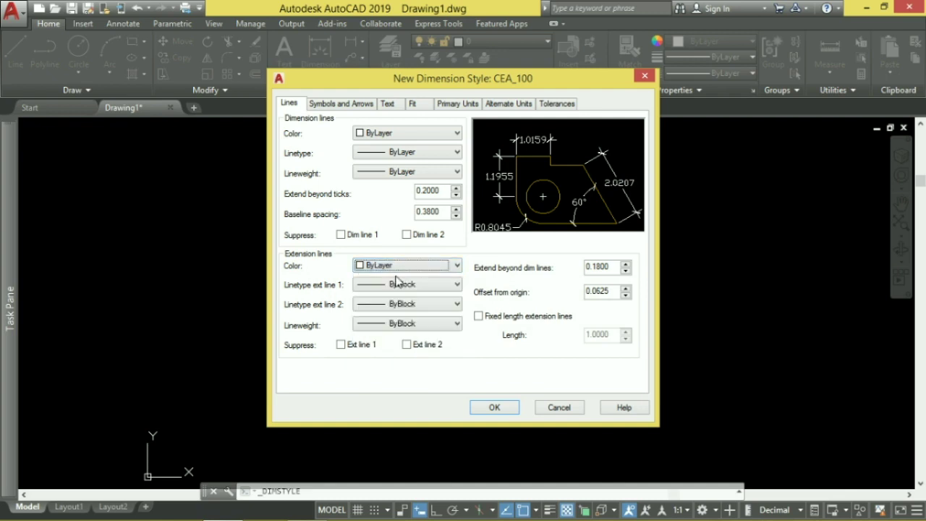
{"action": "left_click", "coordinate": [396, 283]}
{"action": "left_click", "coordinate": [393, 298]}
{"action": "left_click", "coordinate": [392, 305]}
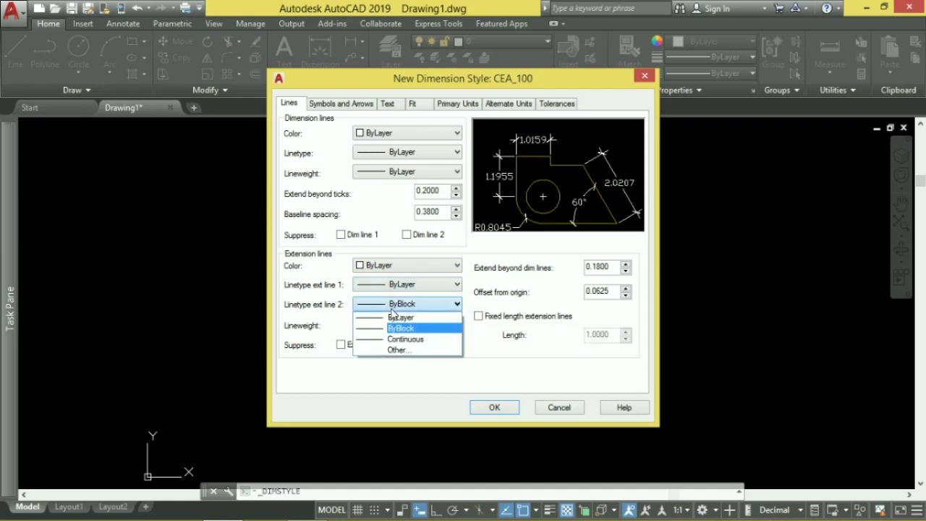
{"action": "left_click", "coordinate": [398, 317]}
{"action": "left_click", "coordinate": [396, 324]}
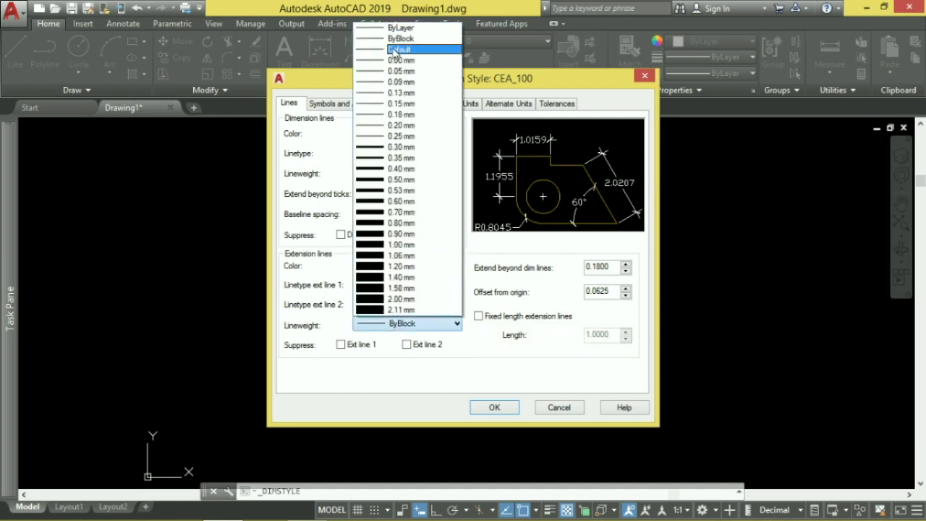
{"action": "left_click", "coordinate": [391, 29]}
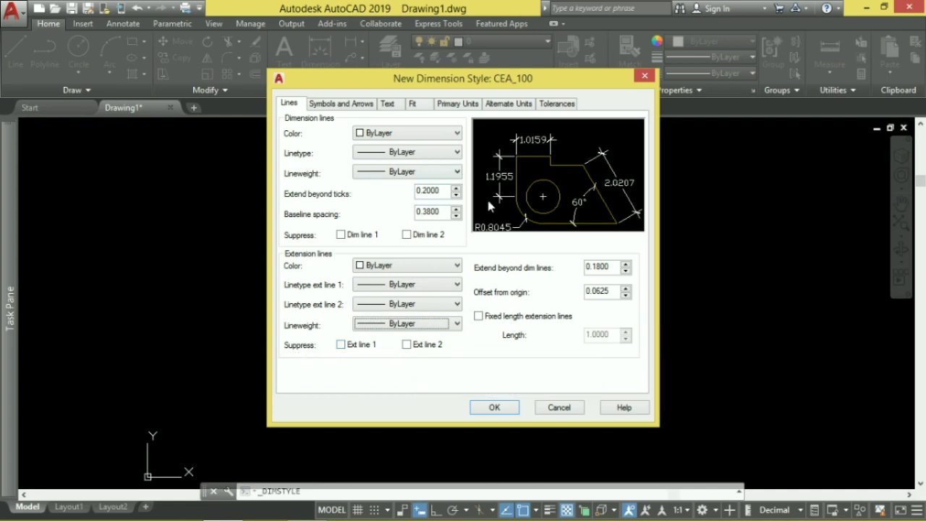
Try suppressing extension lines 1 and 2 in the preview and restore both
{"action": "left_click", "coordinate": [361, 346]}
{"action": "left_click", "coordinate": [406, 345]}
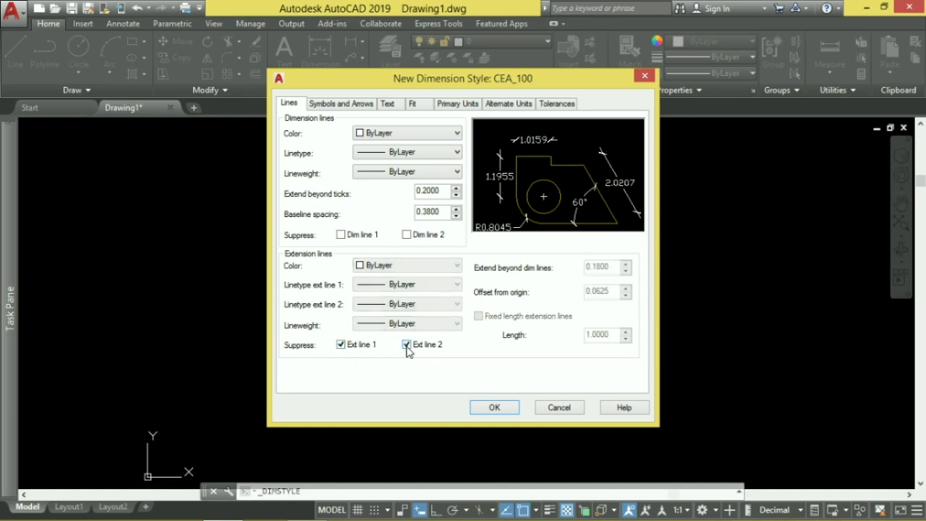
{"action": "left_click", "coordinate": [341, 346]}
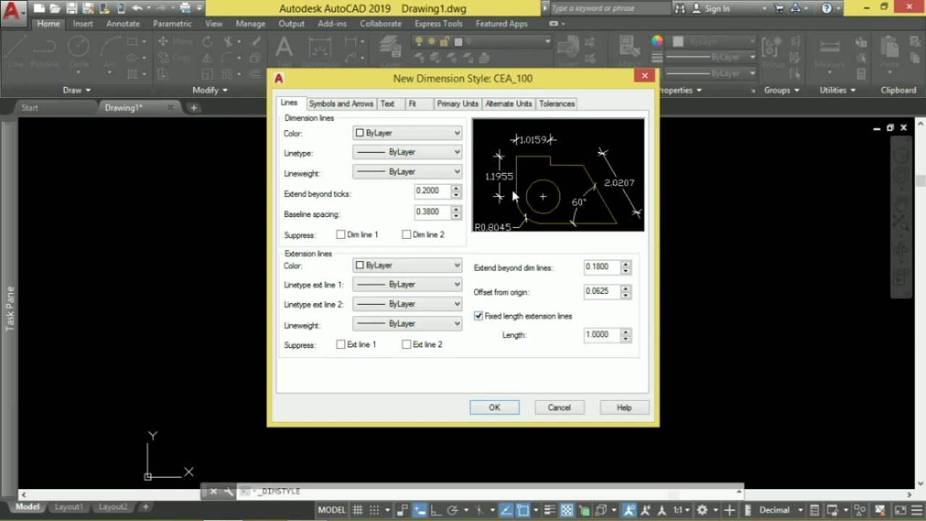
Turn off fixed length extension lines and set the first and second arrowheads to Closed filled
{"action": "left_click", "coordinate": [478, 316]}
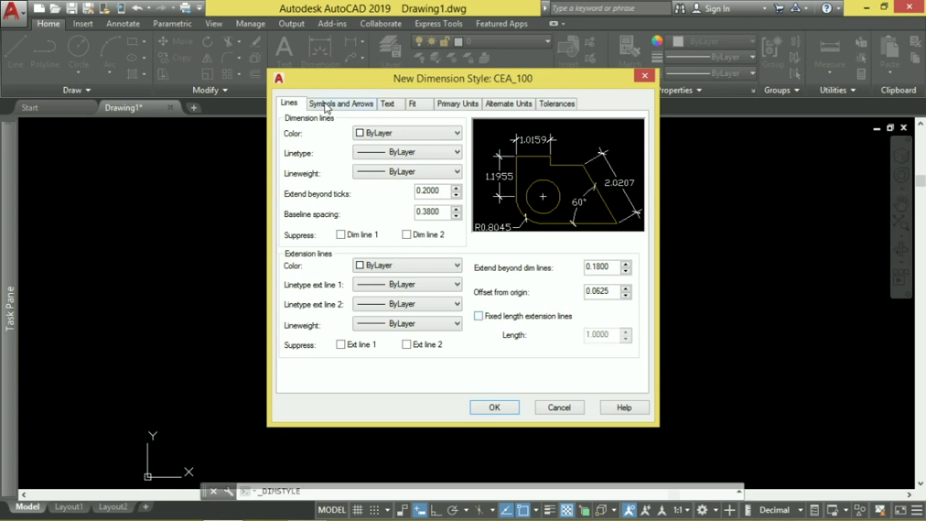
{"action": "left_click", "coordinate": [325, 108]}
{"action": "left_click", "coordinate": [326, 147]}
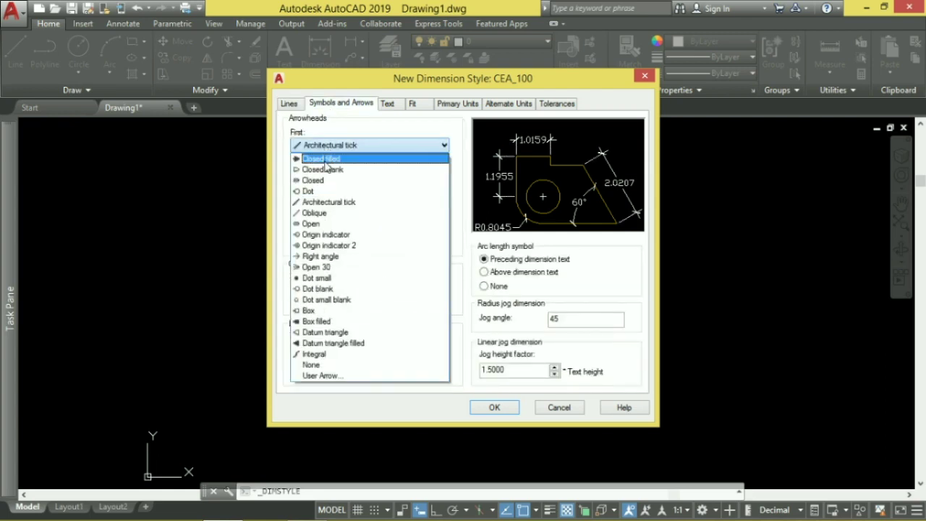
{"action": "left_click", "coordinate": [328, 164]}
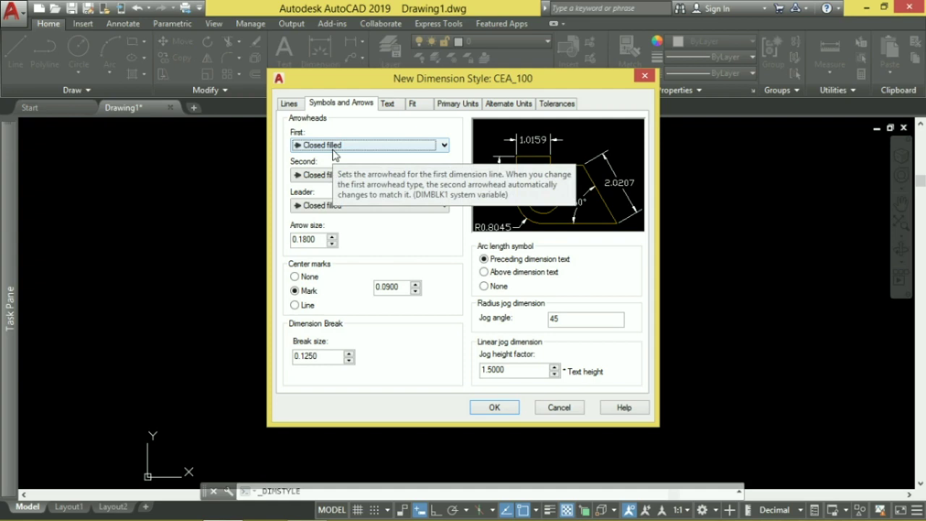
{"action": "left_click", "coordinate": [334, 149]}
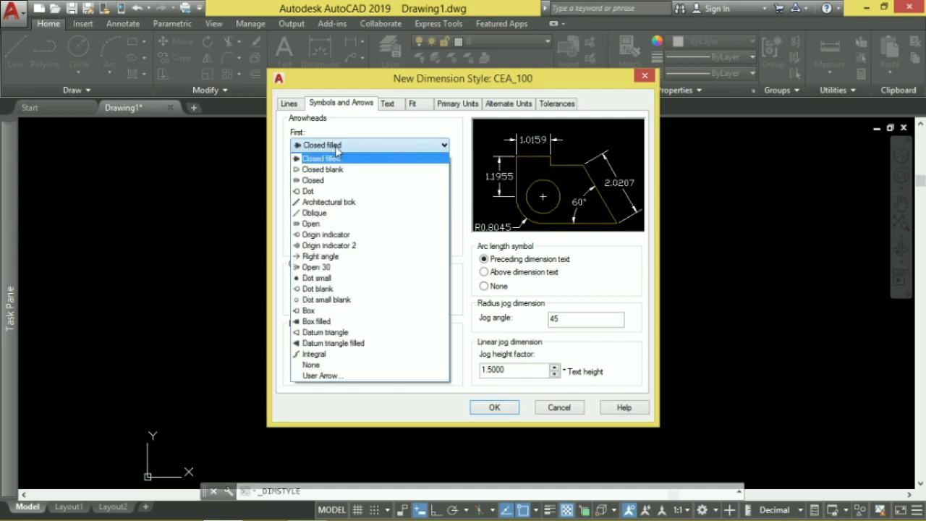
{"action": "left_click", "coordinate": [336, 148]}
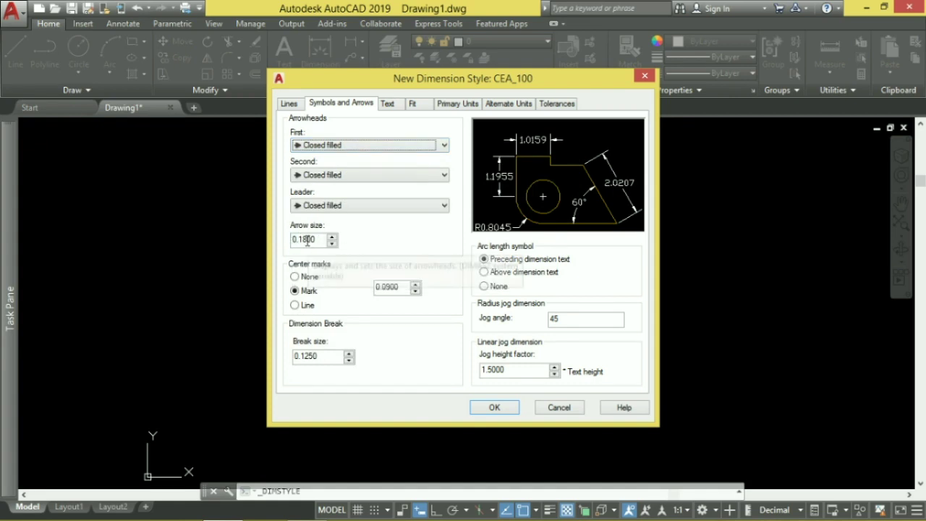
Choose the Standard text style for the dimension text and set its text color to ByLayer
{"action": "left_click", "coordinate": [386, 105]}
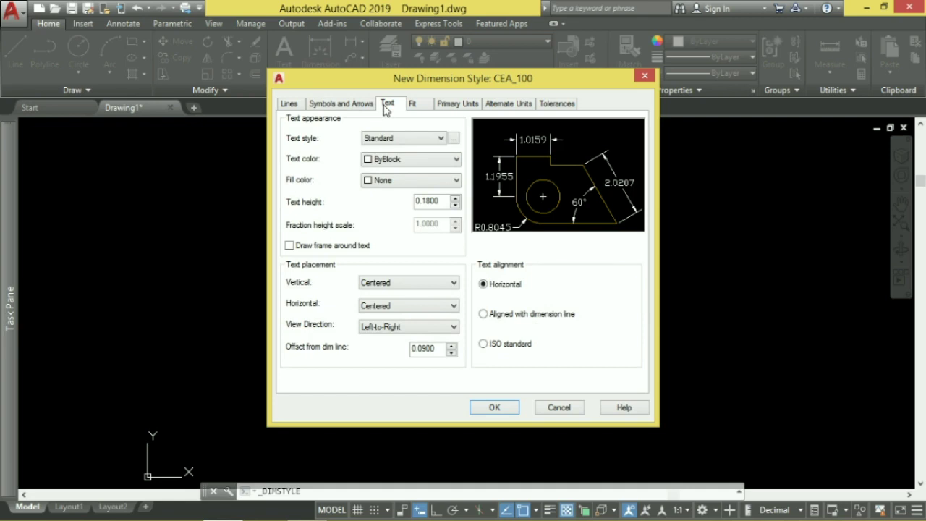
{"action": "left_click", "coordinate": [382, 139]}
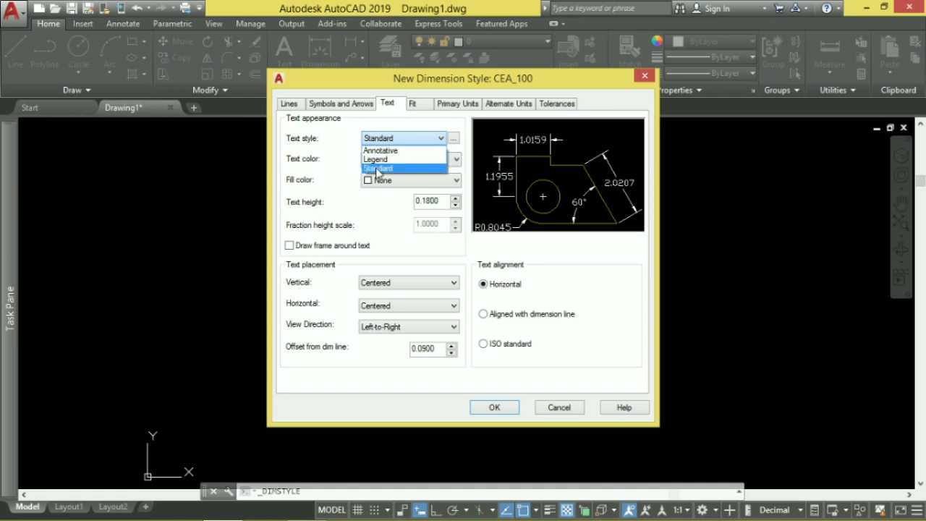
{"action": "left_click", "coordinate": [376, 168]}
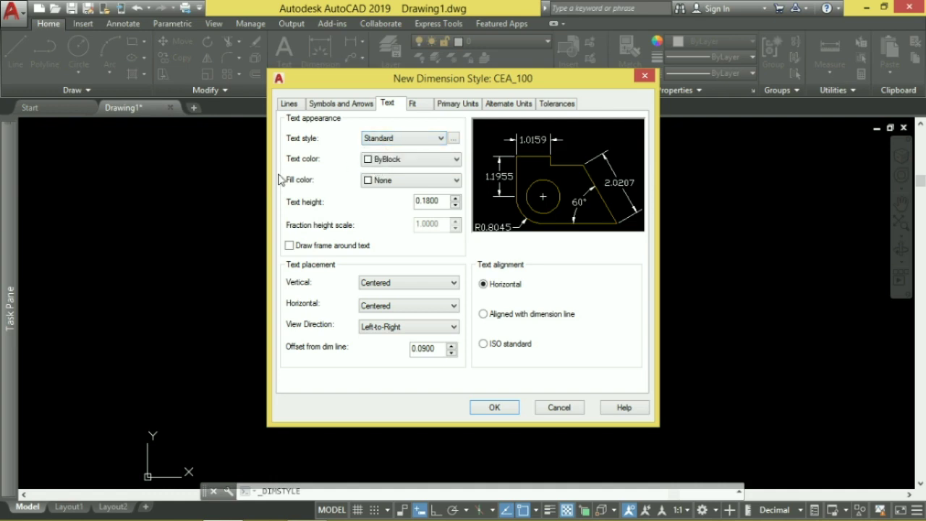
{"action": "left_click", "coordinate": [397, 160]}
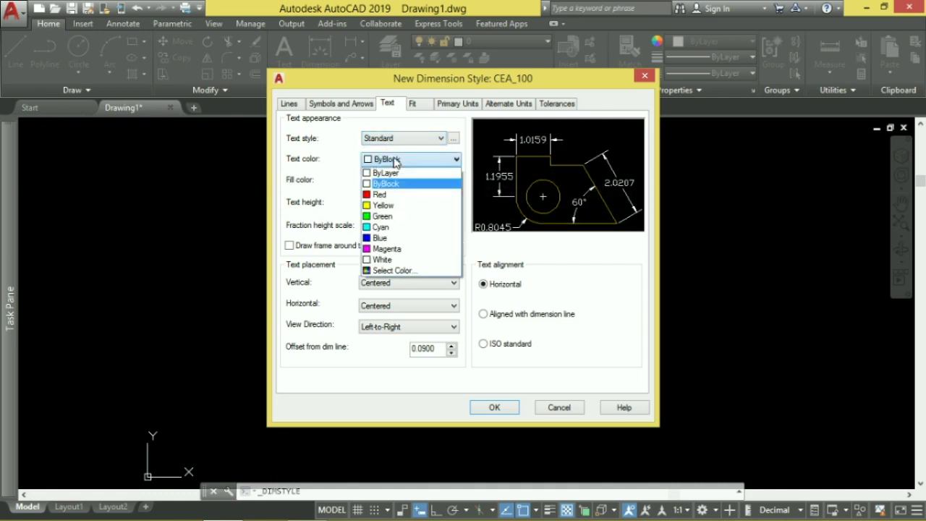
{"action": "left_click", "coordinate": [386, 172]}
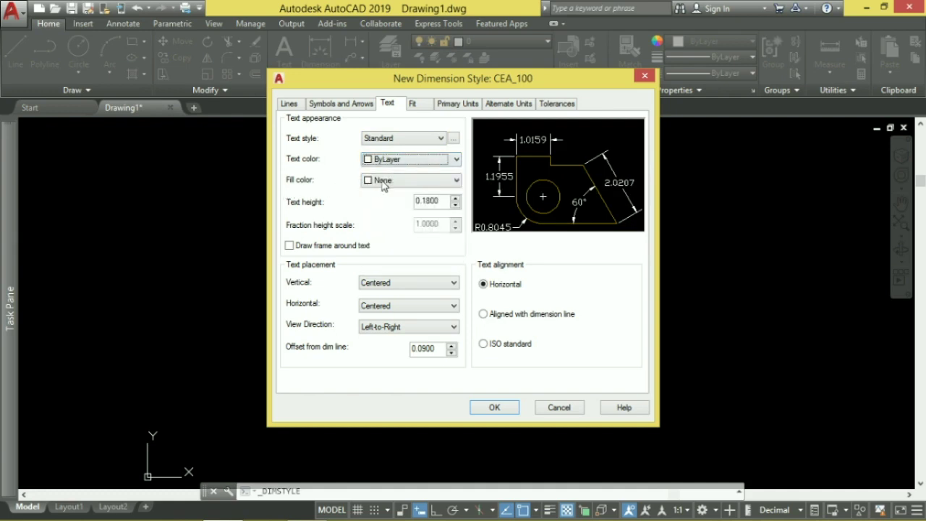
Try a red fill color behind the dimension text and restore the fill to None
{"action": "left_click", "coordinate": [382, 183]}
{"action": "left_click", "coordinate": [383, 184]}
{"action": "left_click", "coordinate": [383, 183]}
{"action": "left_click", "coordinate": [386, 238]}
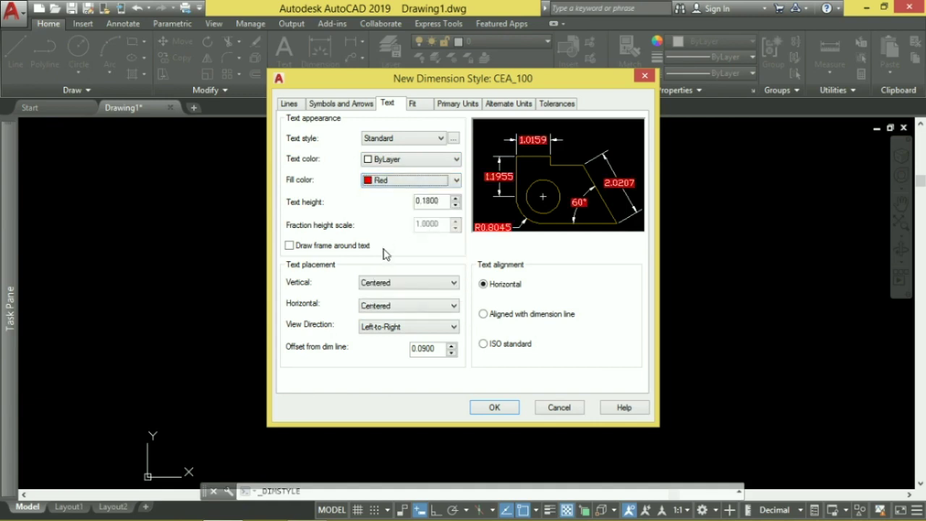
{"action": "left_click", "coordinate": [455, 182]}
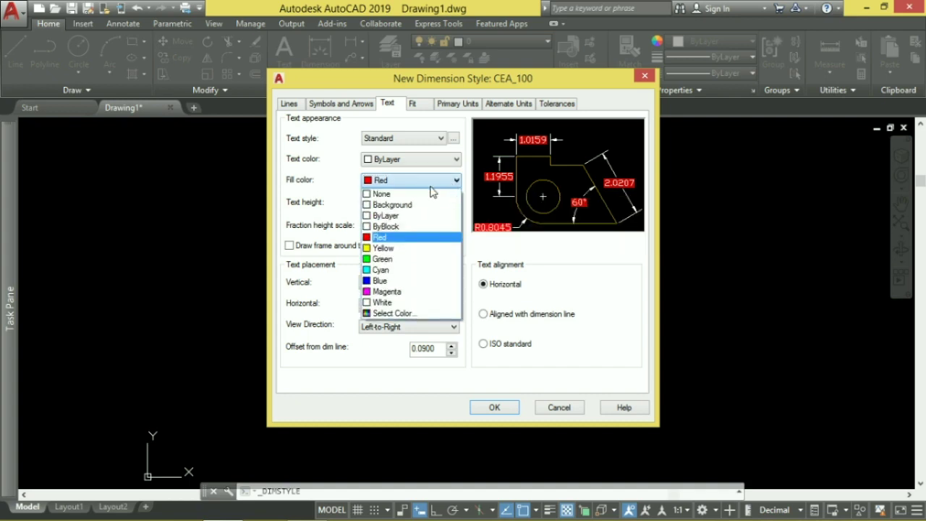
{"action": "left_click", "coordinate": [426, 191]}
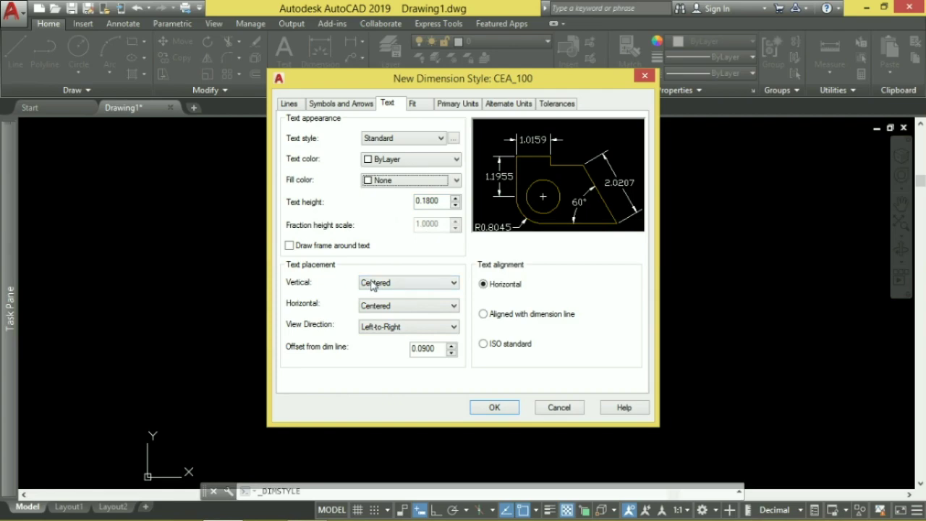
Check the vertical text placement choices, compare the text alignment options and set the alignment to ISO standard
{"action": "left_click", "coordinate": [409, 282]}
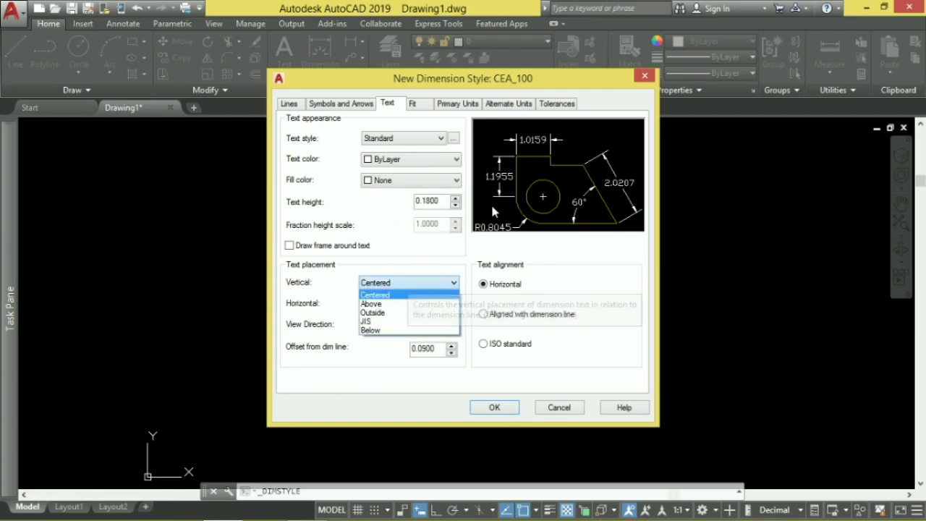
{"action": "left_click", "coordinate": [404, 282]}
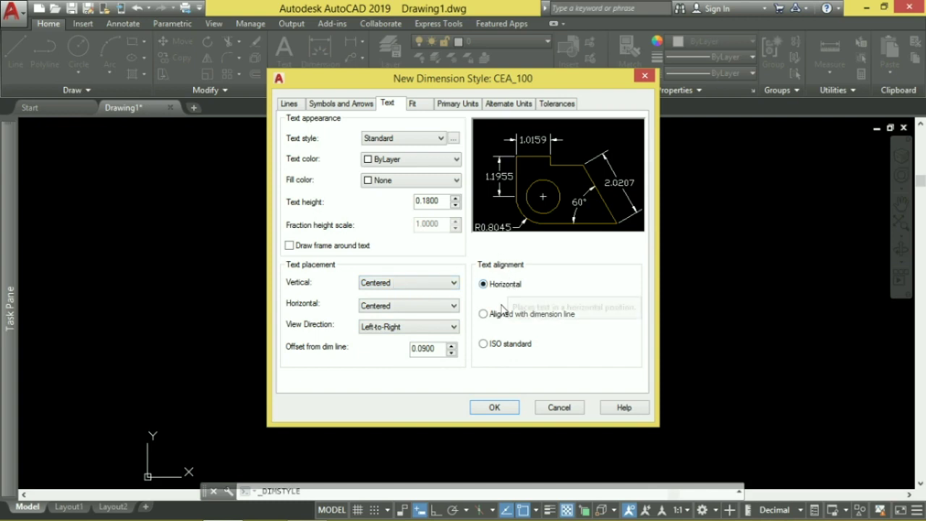
{"action": "left_click", "coordinate": [483, 345]}
{"action": "left_click", "coordinate": [489, 316]}
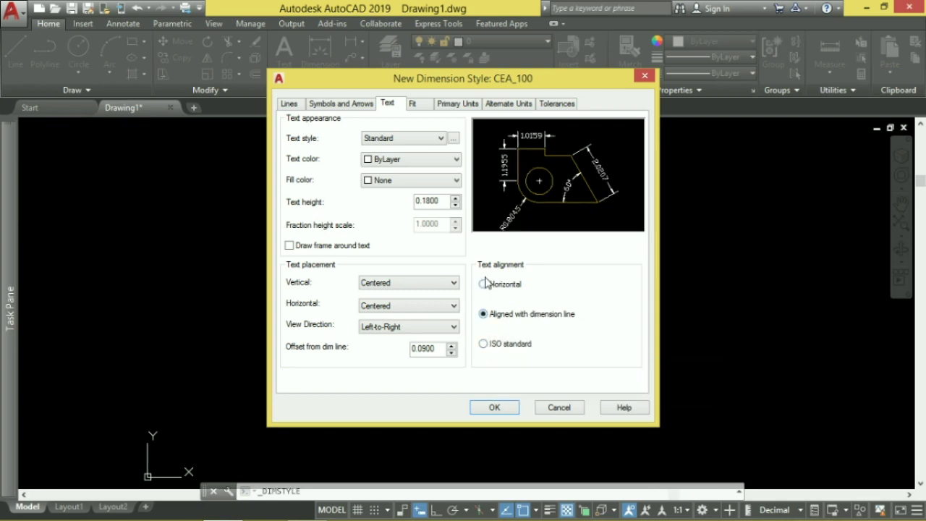
{"action": "left_click", "coordinate": [483, 284]}
{"action": "left_click", "coordinate": [484, 342]}
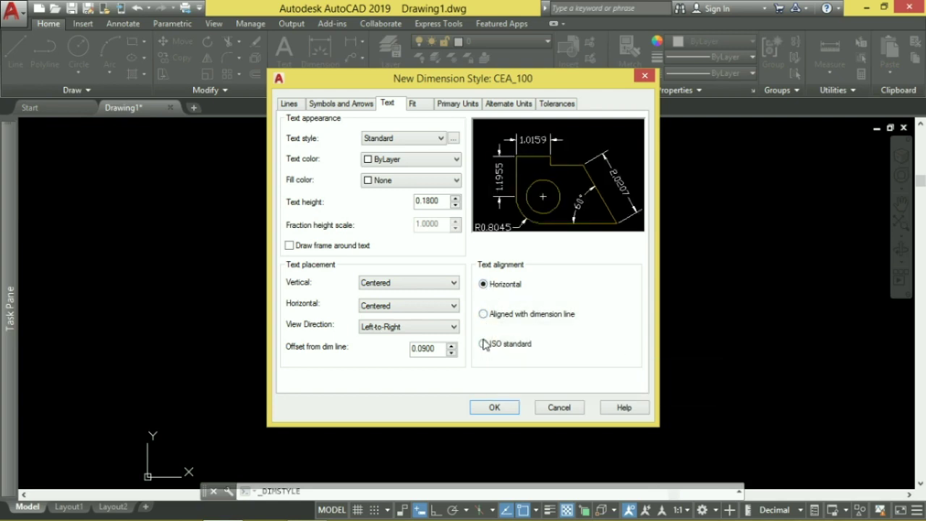
Set the primary units' linear dimensions to Decimal format with a precision of 0.000, checking the decimal separator choices
{"action": "left_click", "coordinate": [413, 105]}
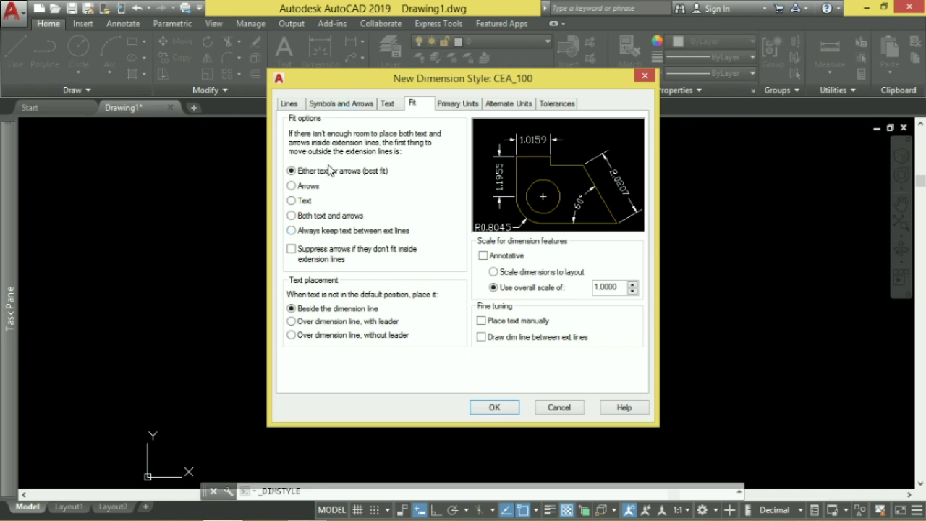
{"action": "left_click", "coordinate": [455, 105]}
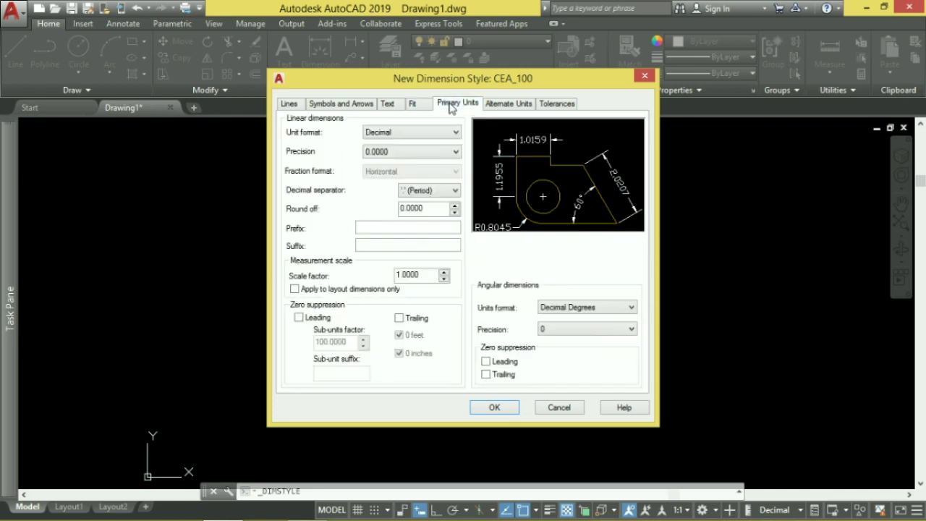
{"action": "left_click", "coordinate": [412, 135]}
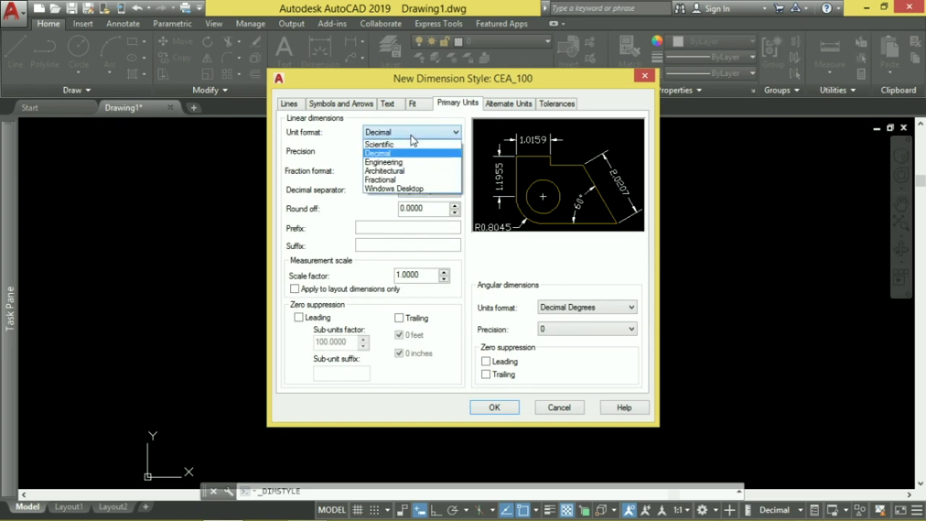
{"action": "left_click", "coordinate": [407, 154]}
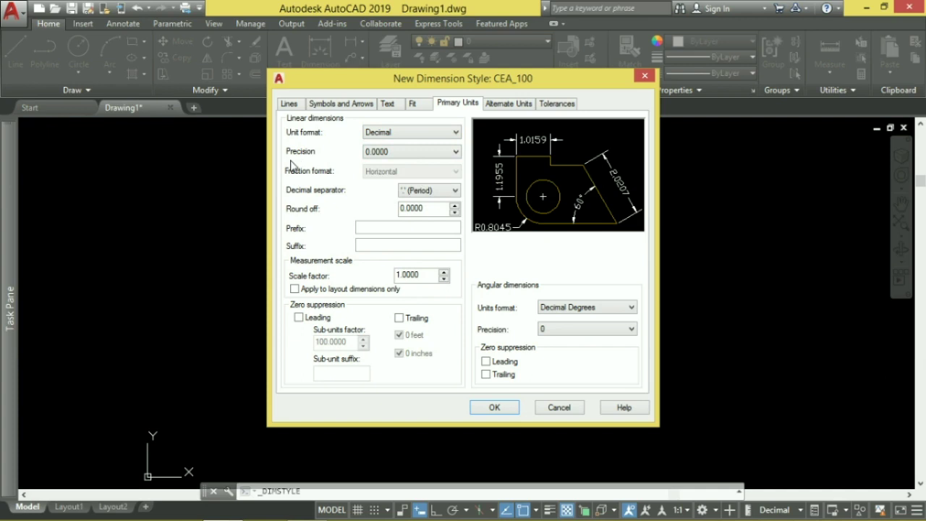
{"action": "left_click", "coordinate": [396, 153]}
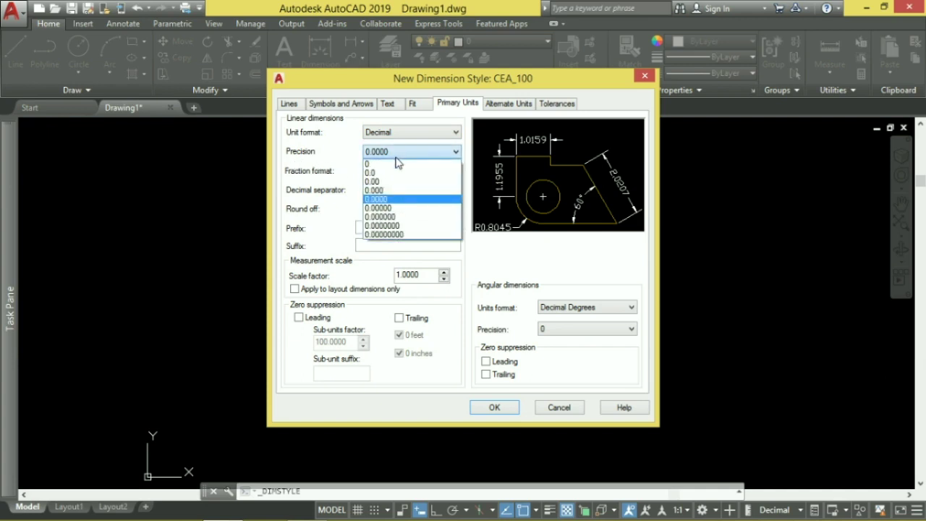
{"action": "left_click", "coordinate": [382, 191]}
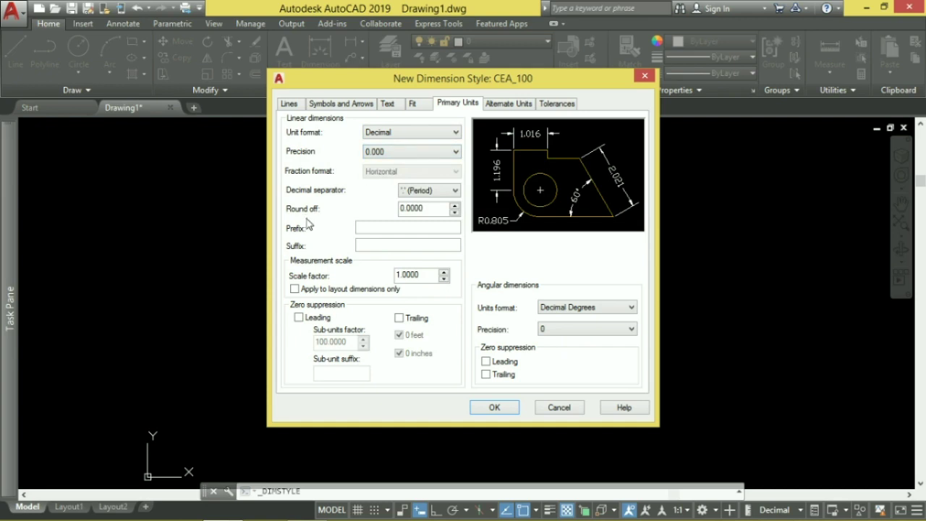
{"action": "left_click", "coordinate": [428, 192]}
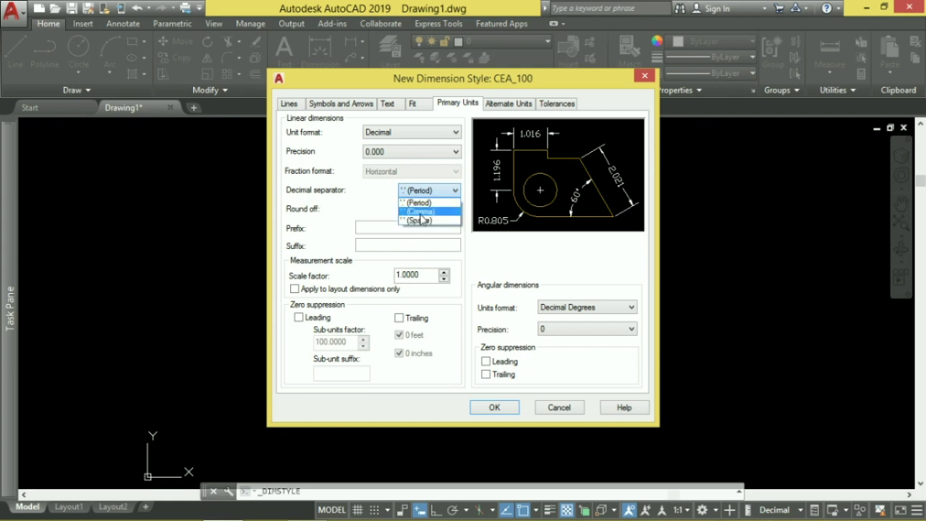
{"action": "left_click", "coordinate": [420, 210]}
Review the alternate units and tolerance methods, keep the tolerance method at None, and accept the new dimension style
{"action": "left_click", "coordinate": [508, 108]}
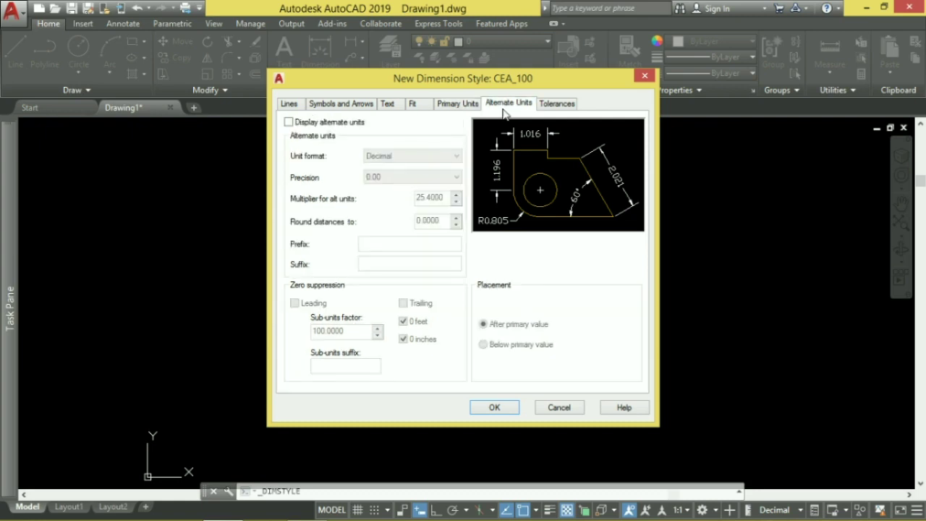
{"action": "left_click", "coordinate": [547, 108]}
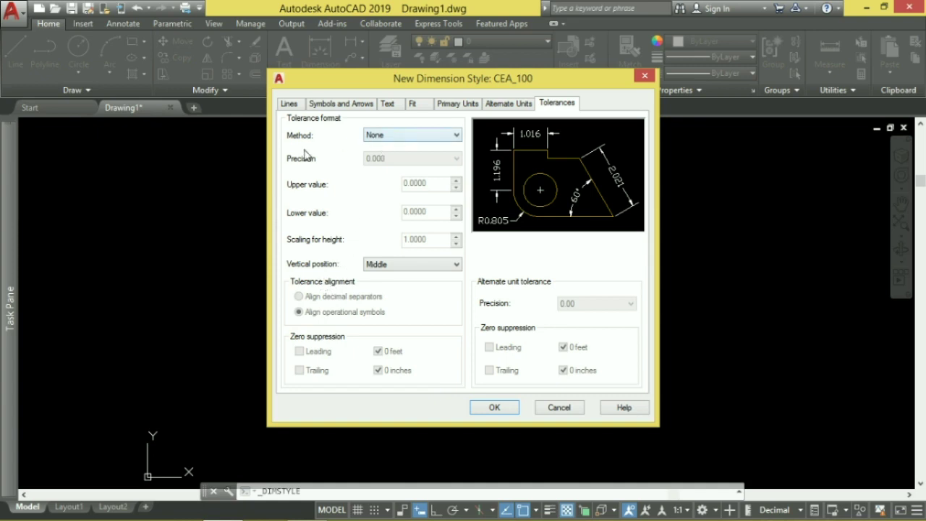
{"action": "left_click", "coordinate": [396, 143]}
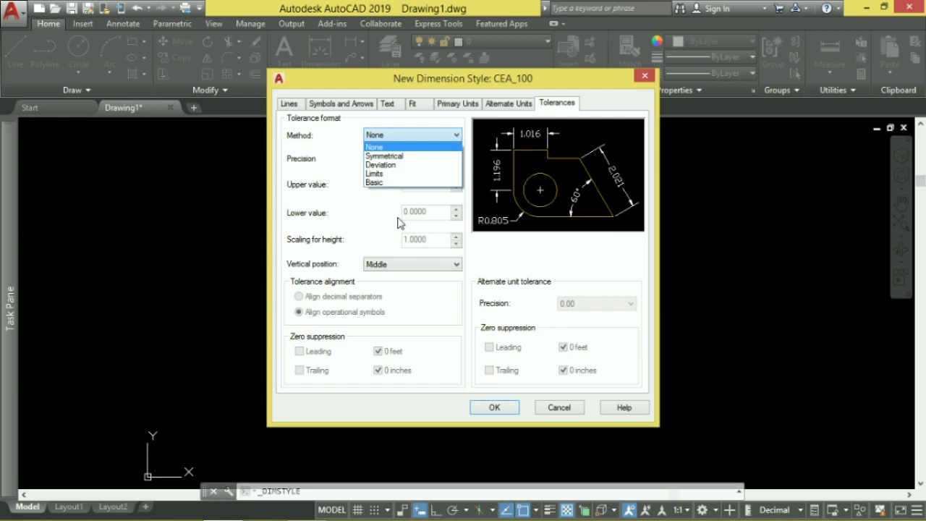
{"action": "left_click", "coordinate": [481, 409]}
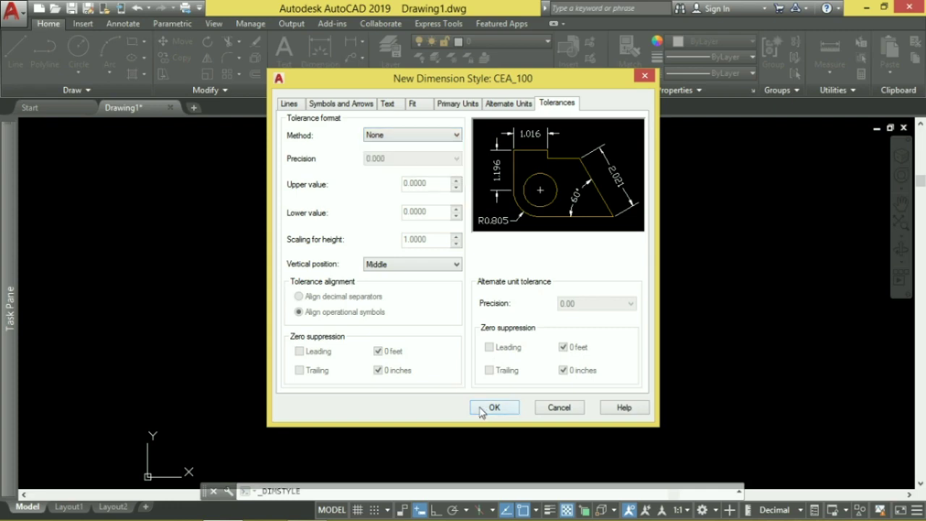
{"action": "left_click", "coordinate": [489, 407]}
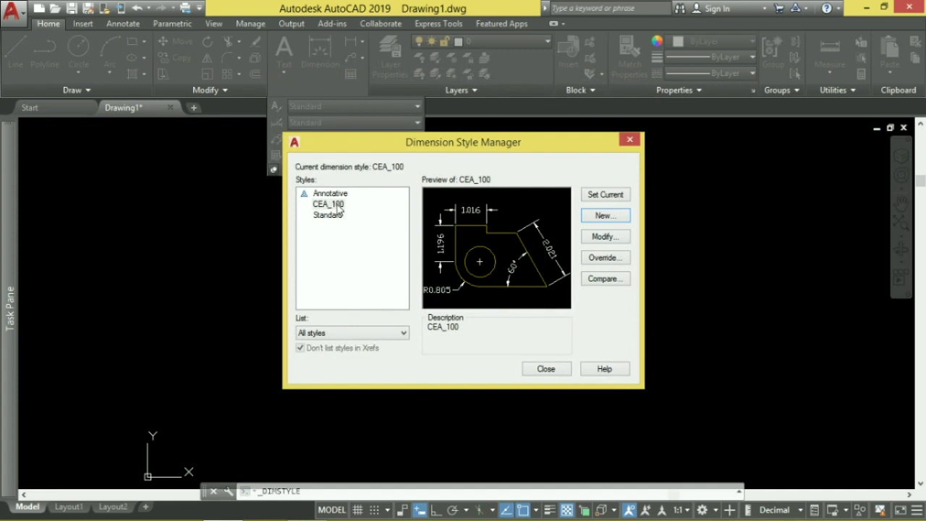
Set CEA_100 as the current dimension style and close the Dimension Style Manager
{"action": "left_click", "coordinate": [337, 207]}
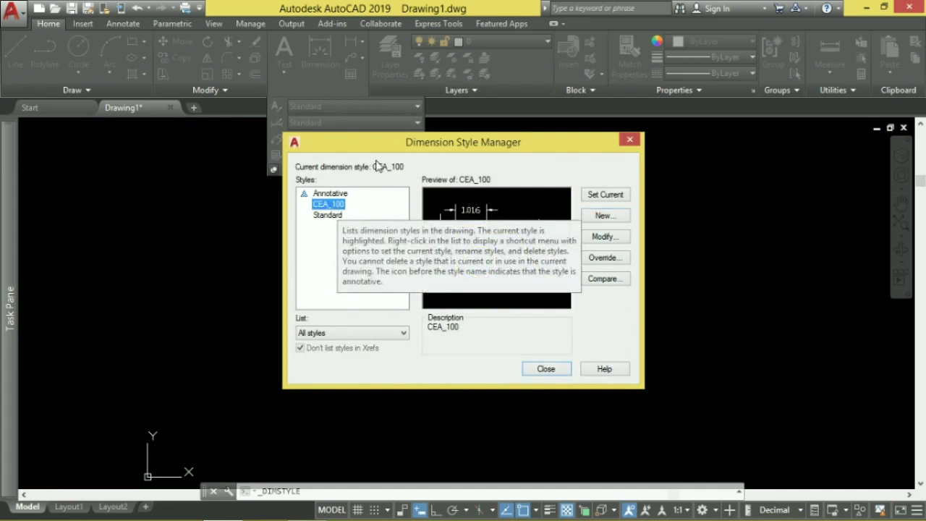
{"action": "left_click", "coordinate": [592, 198]}
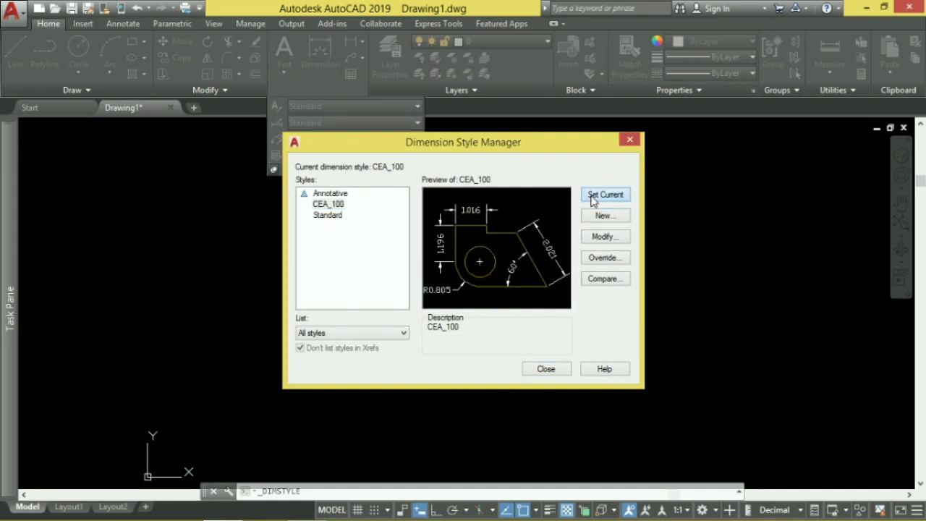
{"action": "left_click", "coordinate": [546, 369]}
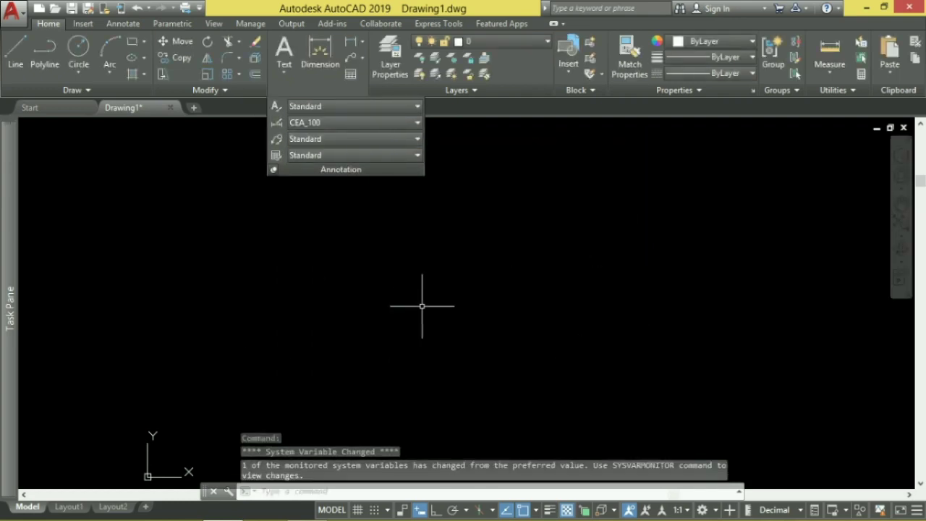